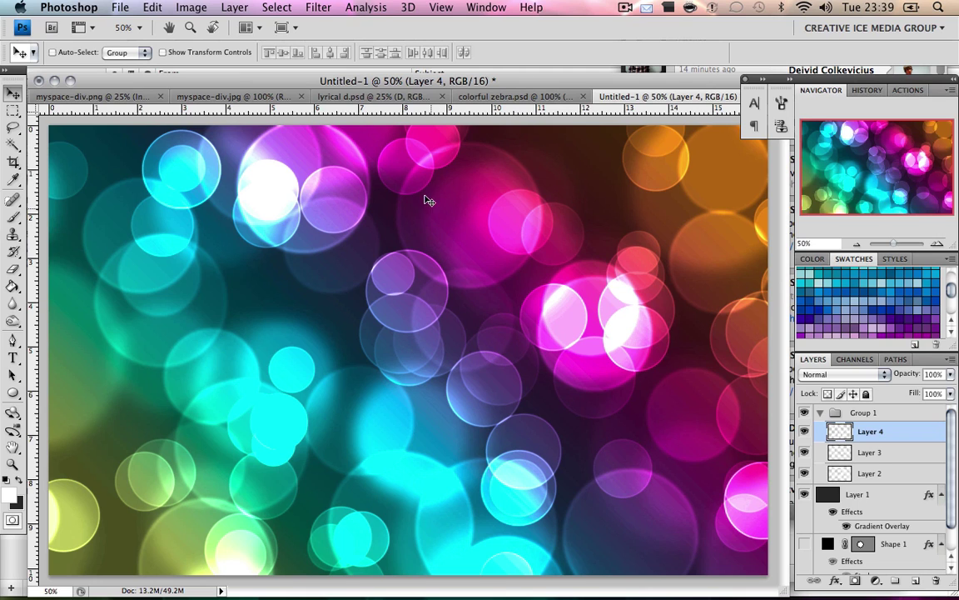
Step: Create a new 1920 × 1200 px, 72 ppi, RGB 8-bit document with a white background
left_click(121, 6)
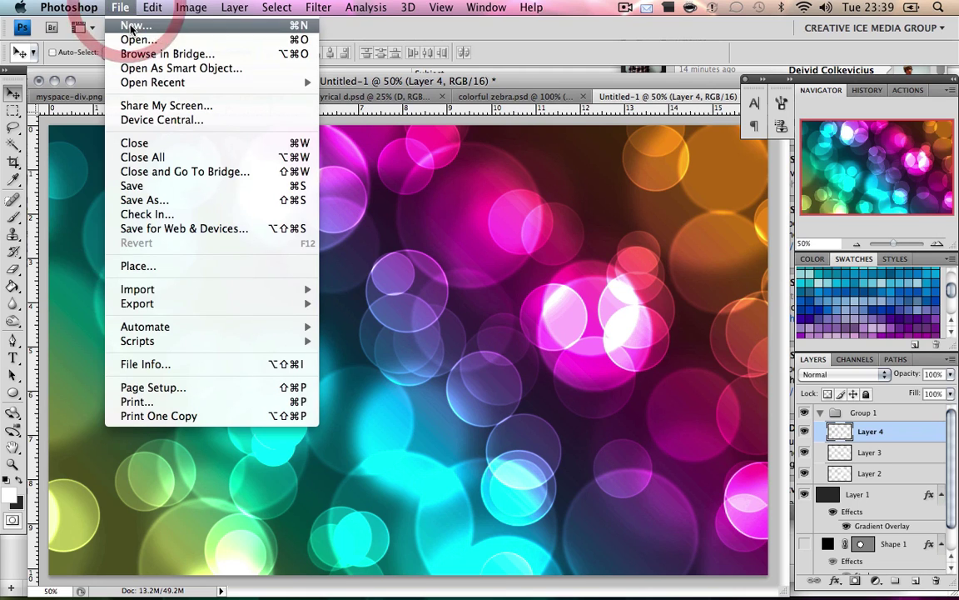
left_click(133, 20)
left_click(450, 229)
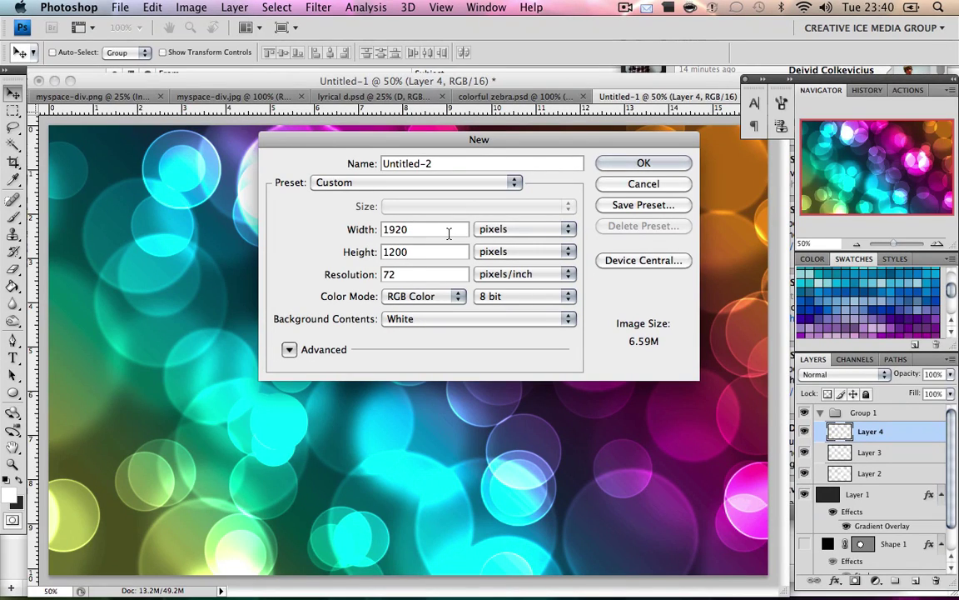
left_click(419, 254)
left_click(387, 270)
left_click(665, 164)
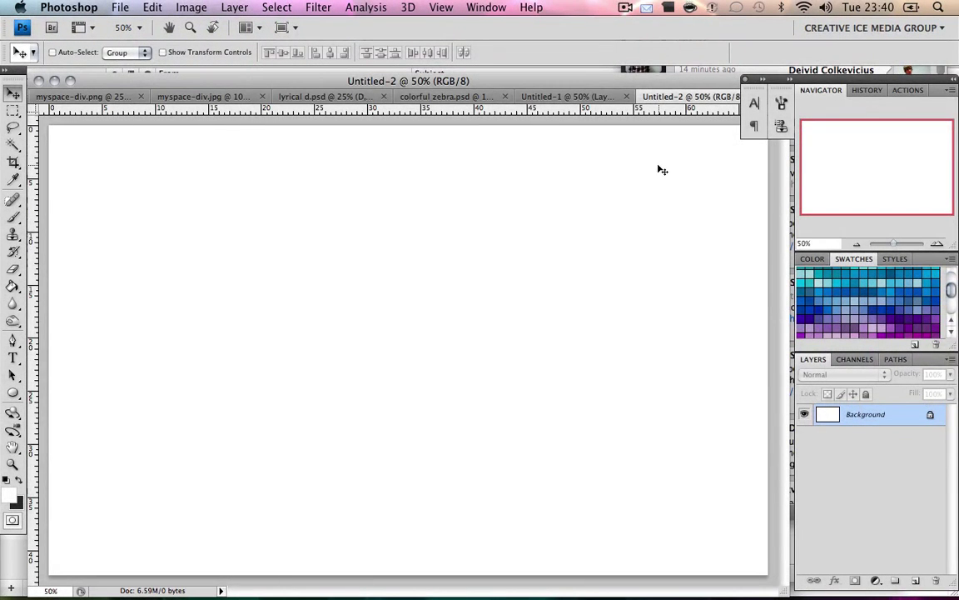
Step: Add a new empty layer and hide the white Background layer
left_click(809, 414)
left_click(917, 581)
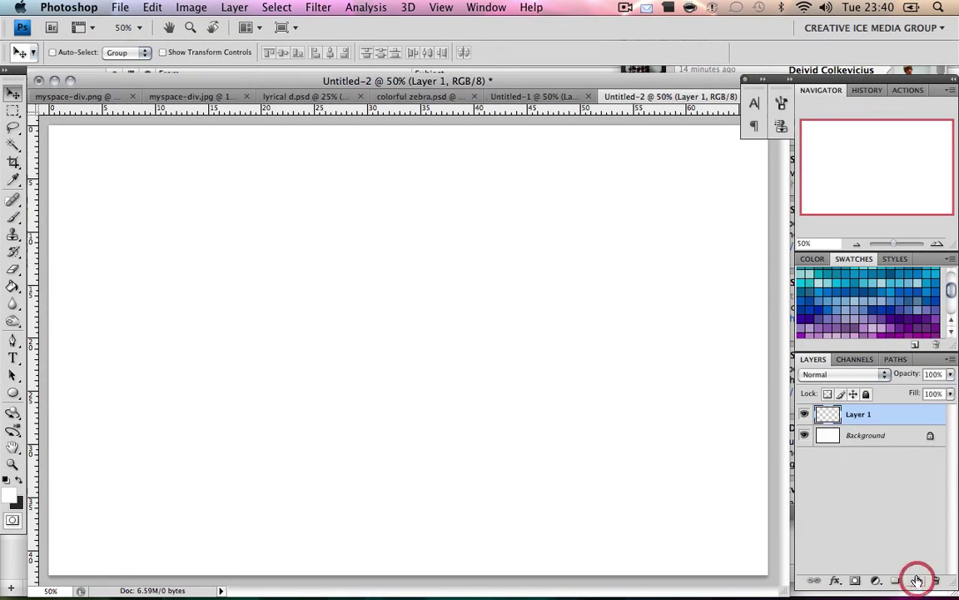
left_click(804, 436)
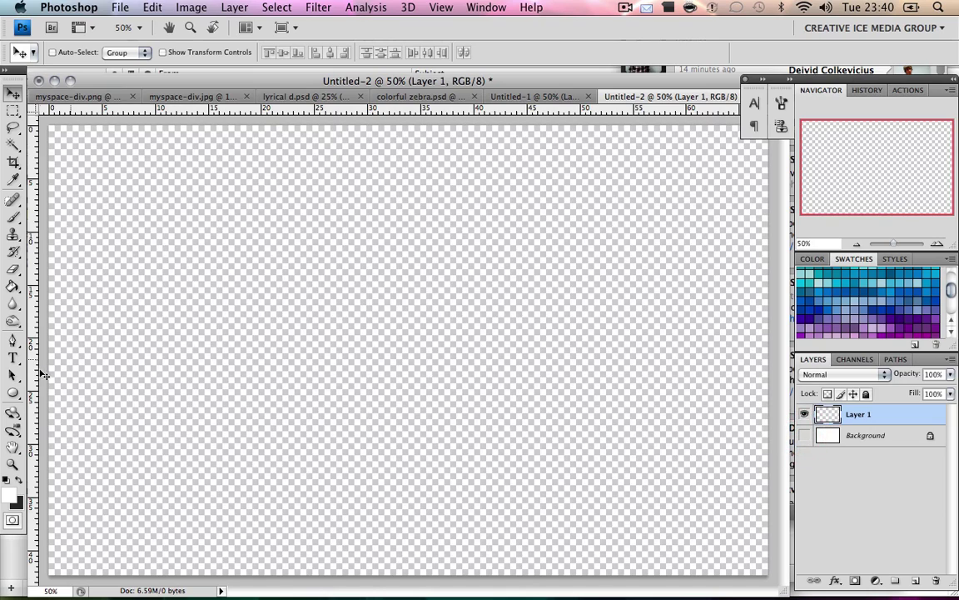
Step: Draw a large circle with the Ellipse tool in black and set its fill to 55%
left_click(12, 391)
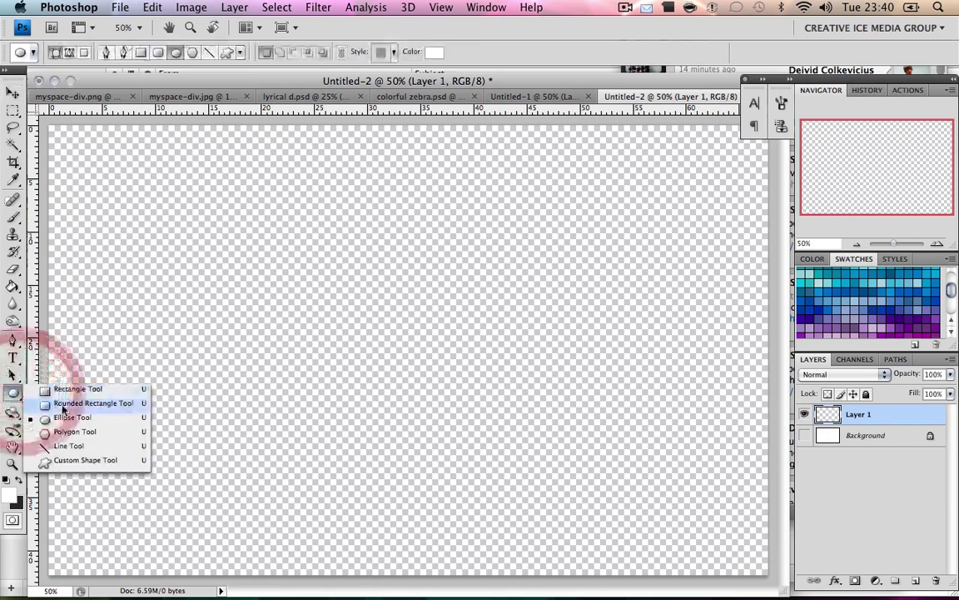
left_click(62, 417)
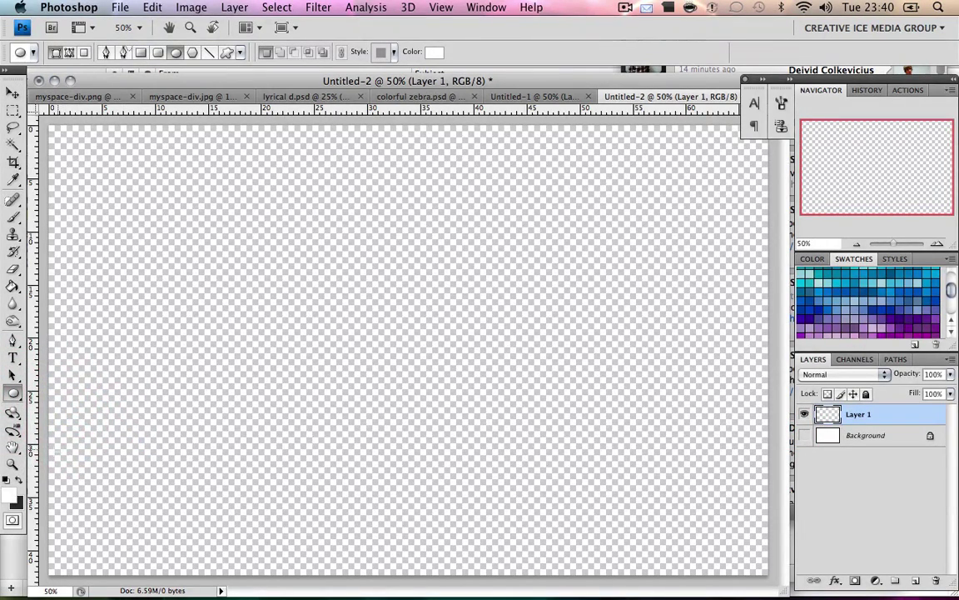
left_click(20, 480)
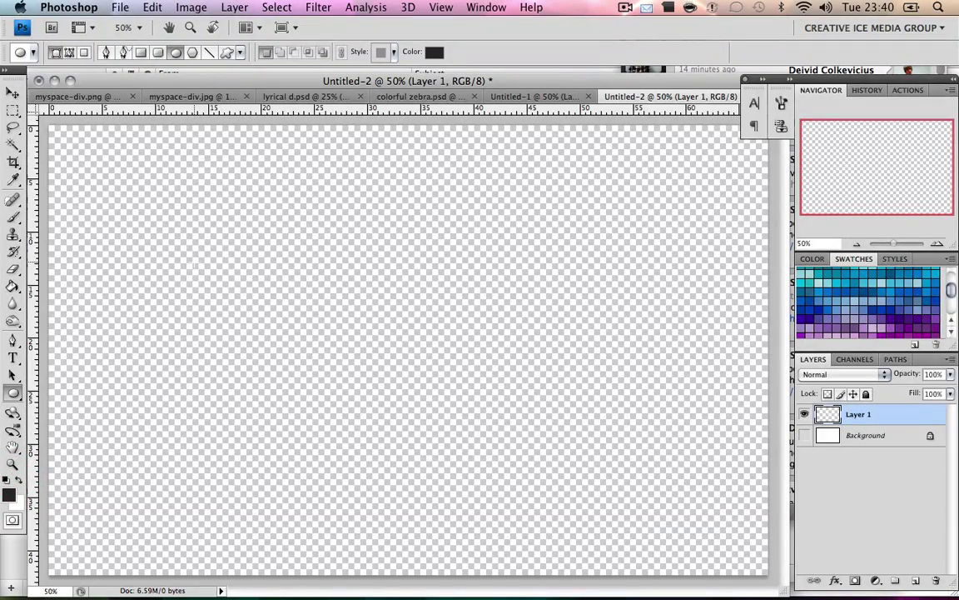
left_click_drag(193, 261, 386, 454)
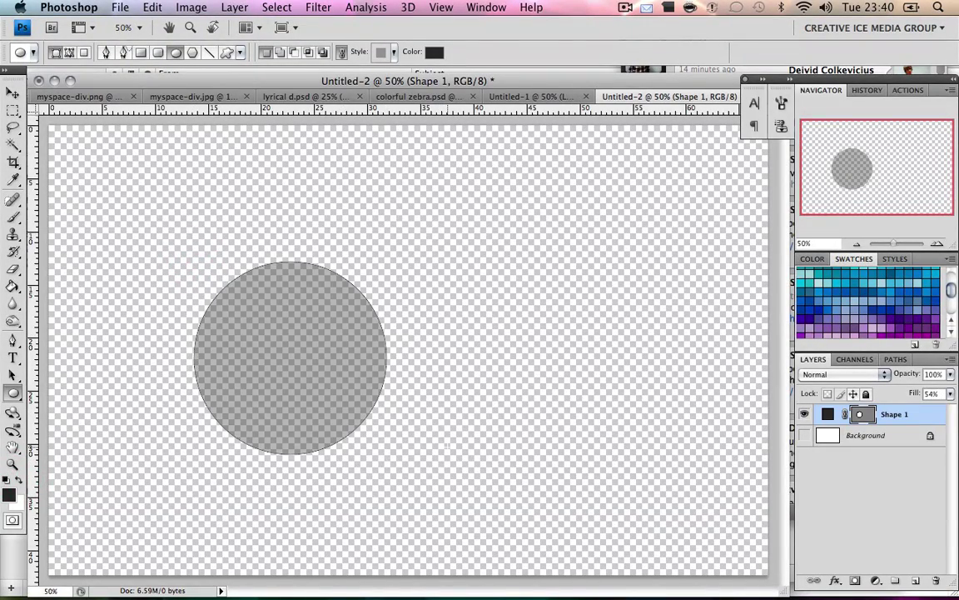
key("ctrl+z")
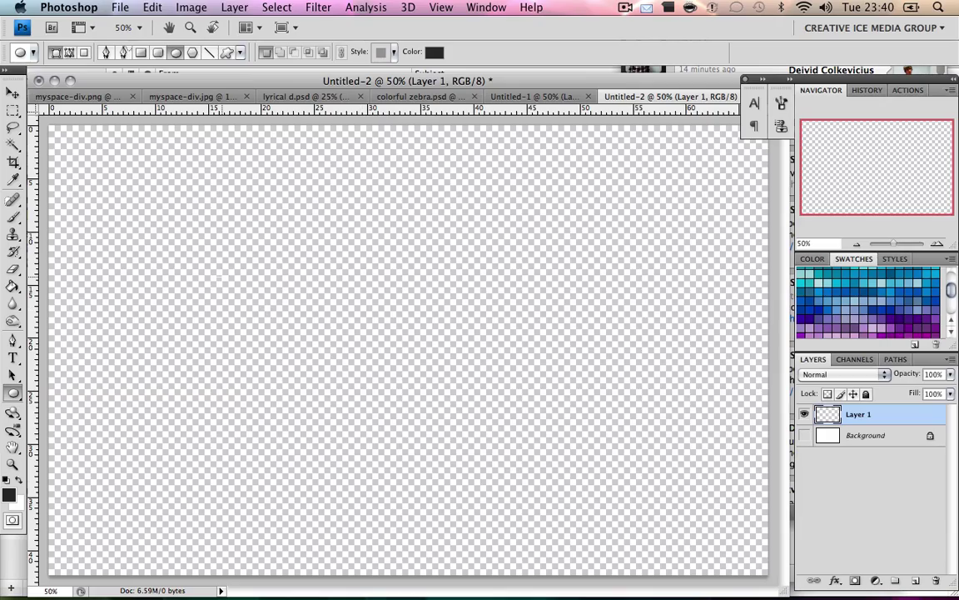
left_click_drag(227, 247, 457, 477)
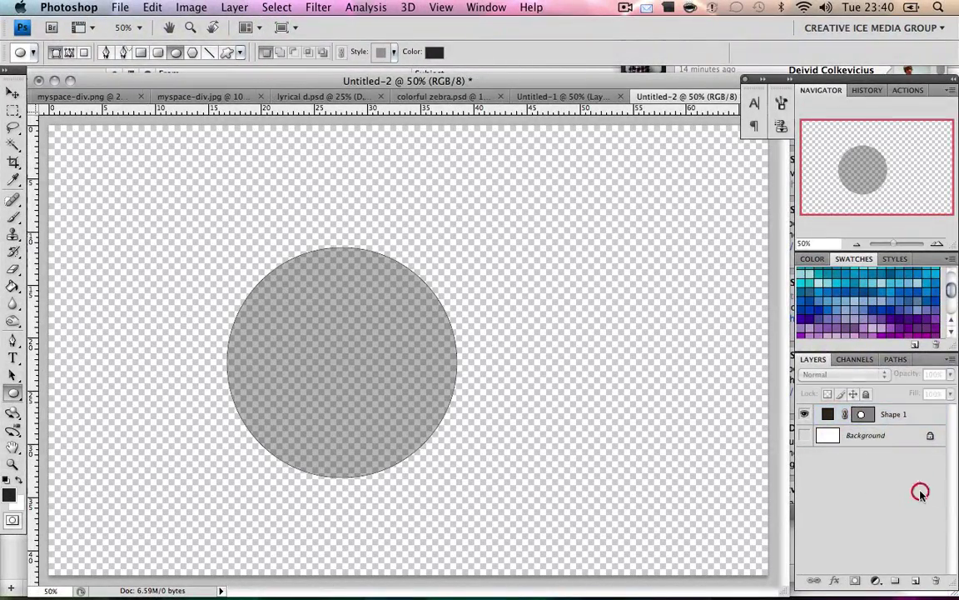
left_click(952, 393)
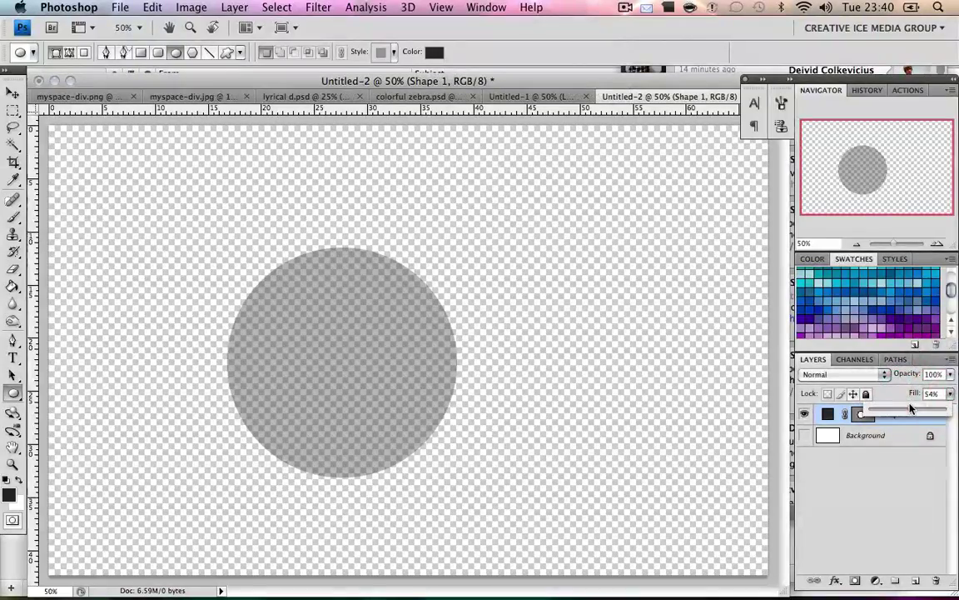
left_click_drag(912, 410, 912, 410)
Step: Add a 10 px black Stroke, positioned Inside, to the Shape 1 circle layer
left_click(886, 552)
left_click(866, 411)
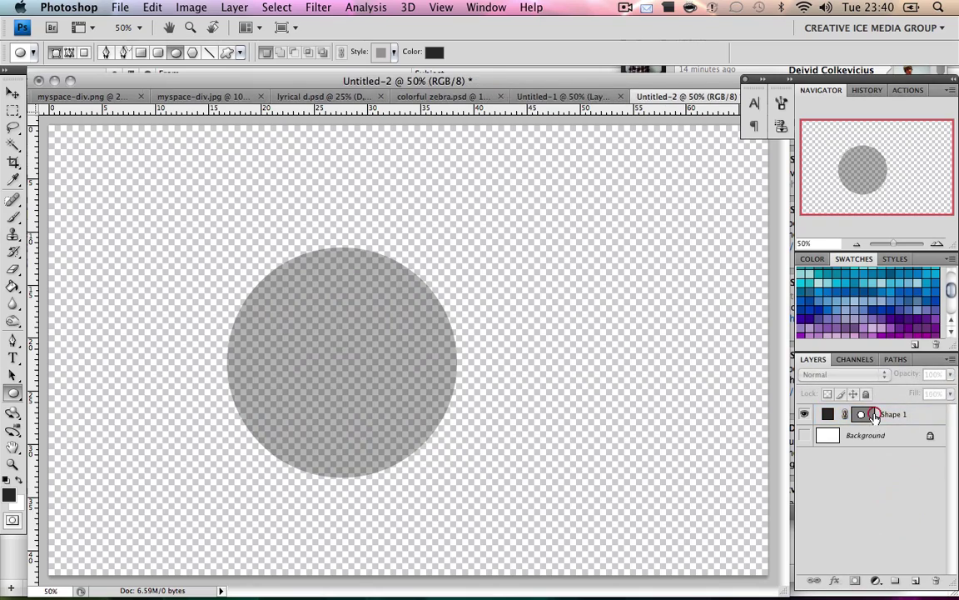
left_click(834, 580)
left_click(852, 570)
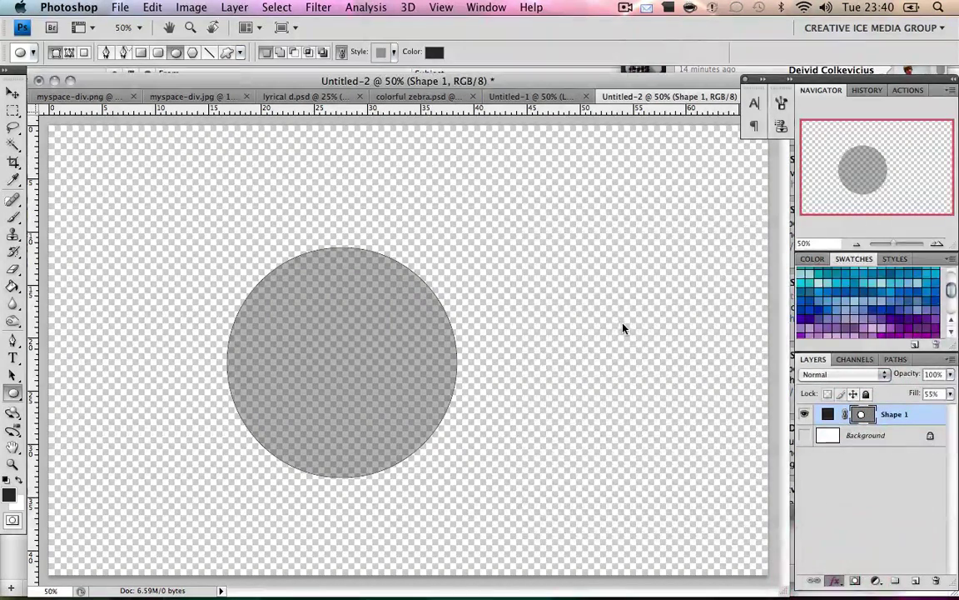
type("10")
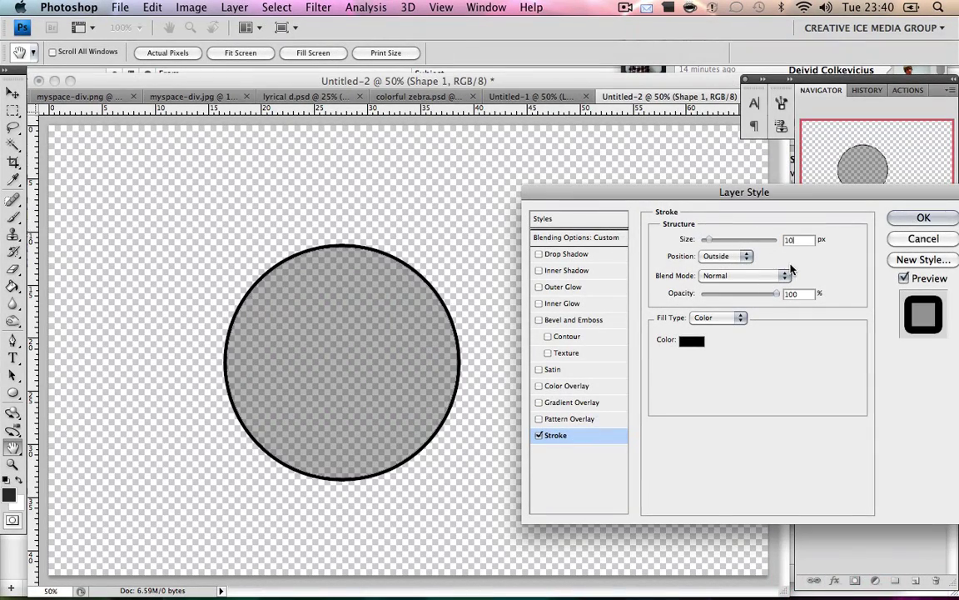
left_click(743, 258)
left_click(741, 264)
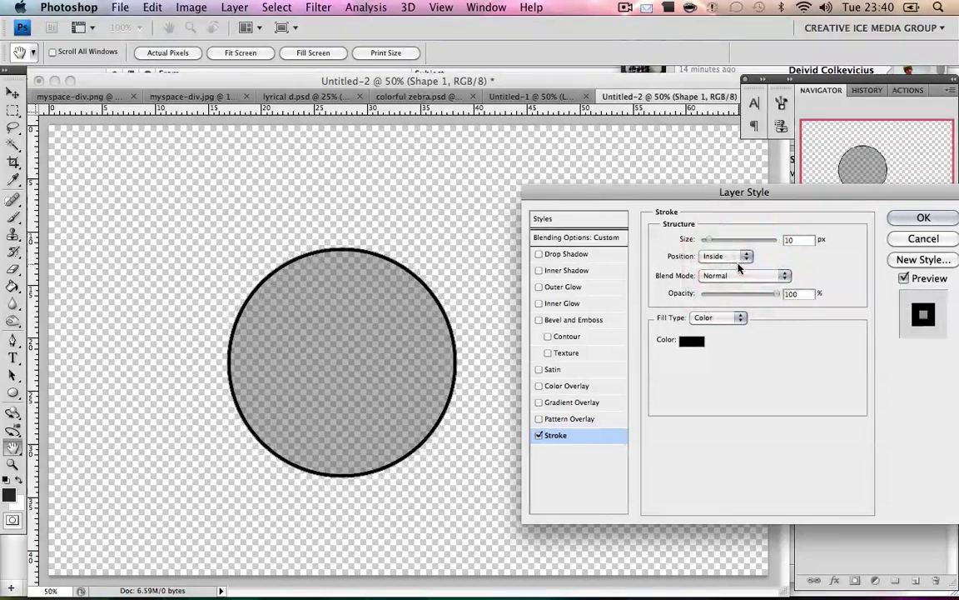
left_click(922, 218)
Step: Load the circle as a selection and zoom in to 100% in the Navigator
left_click(160, 10)
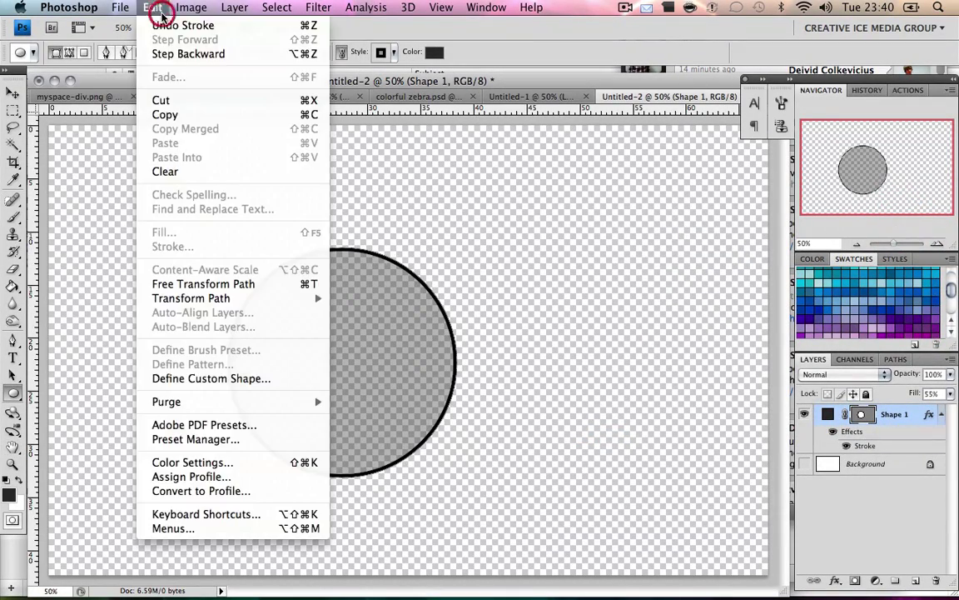
left_click(592, 76)
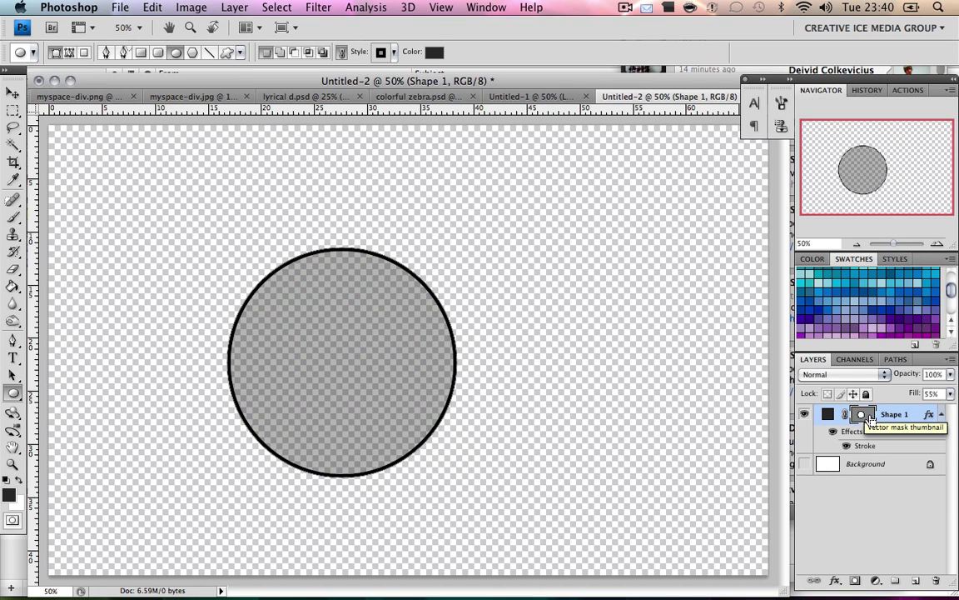
left_click(870, 416, "super")
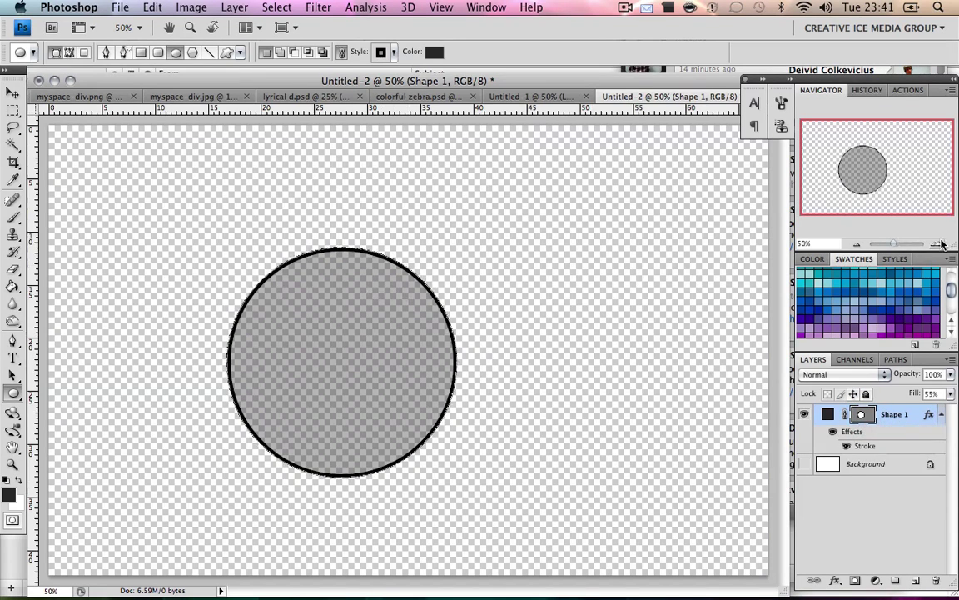
left_click(939, 243)
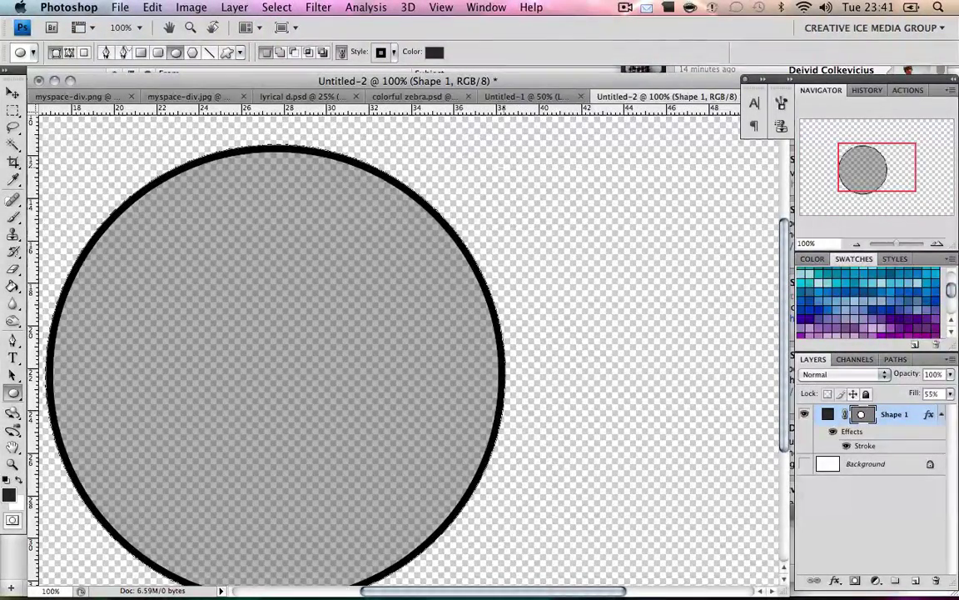
Step: Switch to the Move tool and reload the Shape 1 selection, checking the Edit menu
left_click(154, 8)
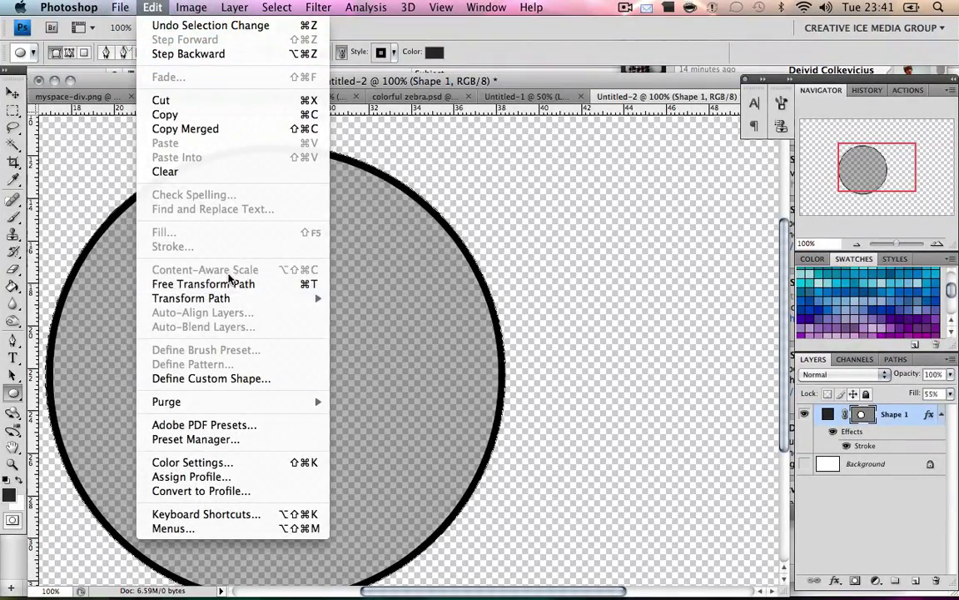
left_click(926, 491)
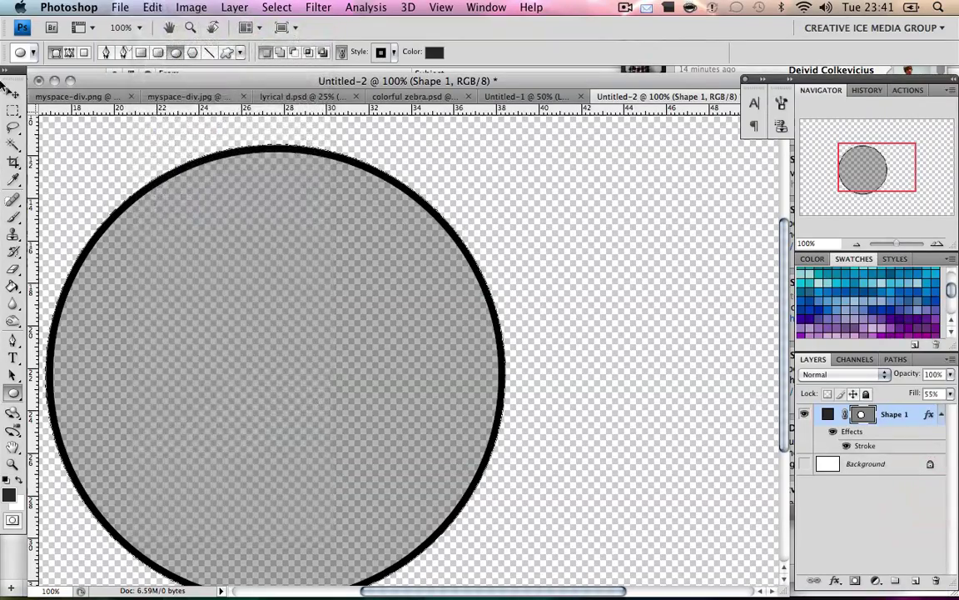
left_click(13, 91)
left_click(154, 8)
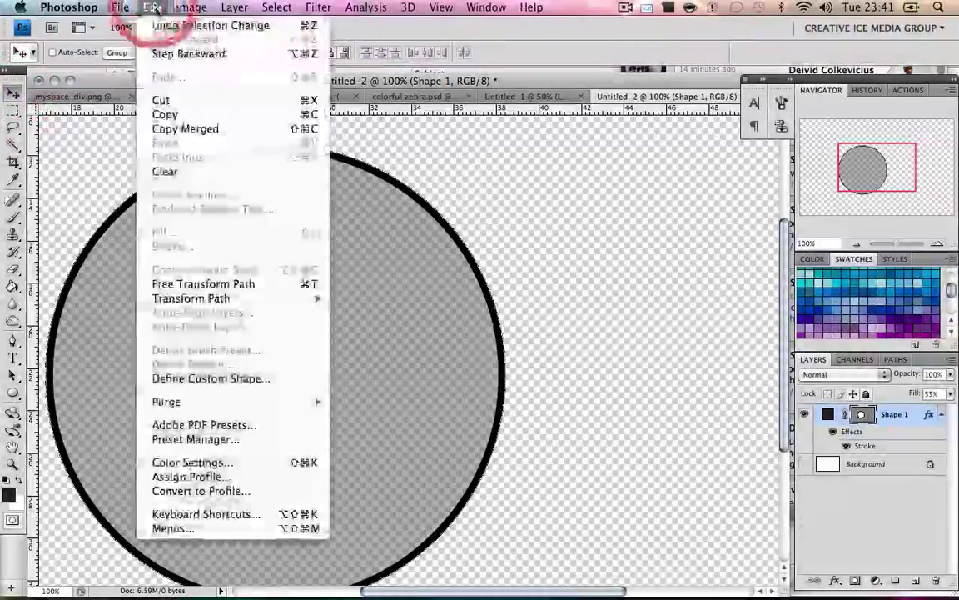
left_click(867, 507)
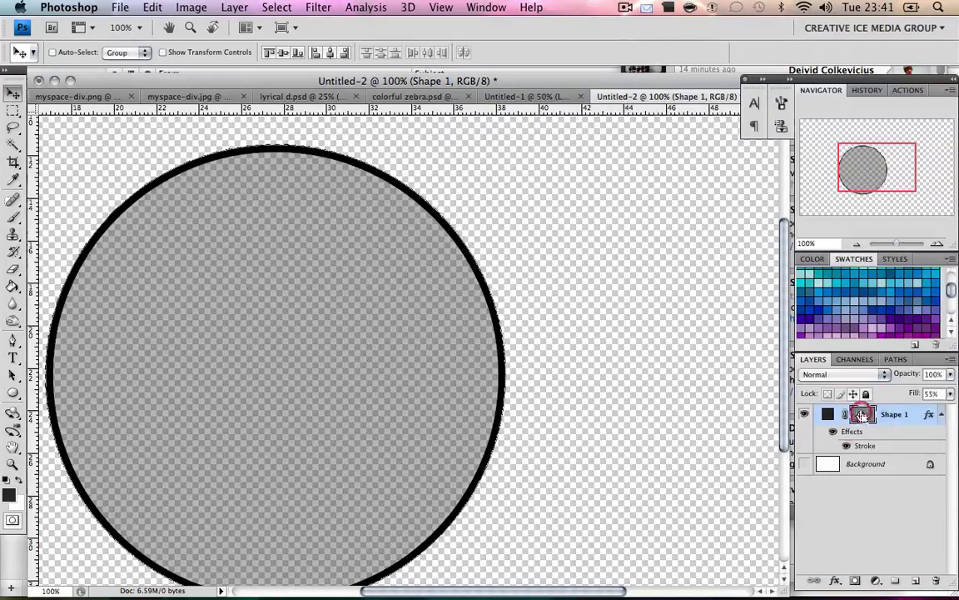
left_click(154, 7)
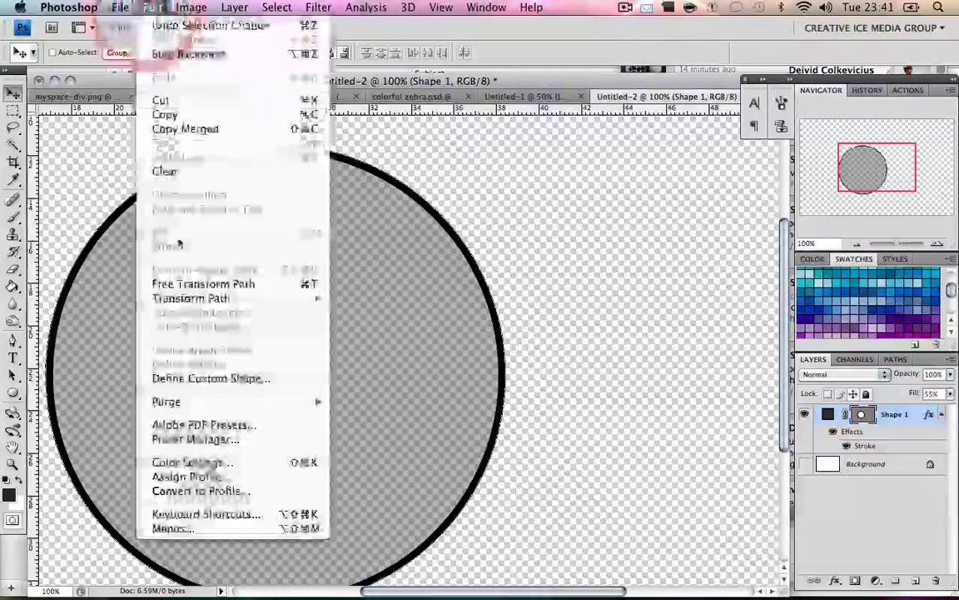
left_click(197, 346)
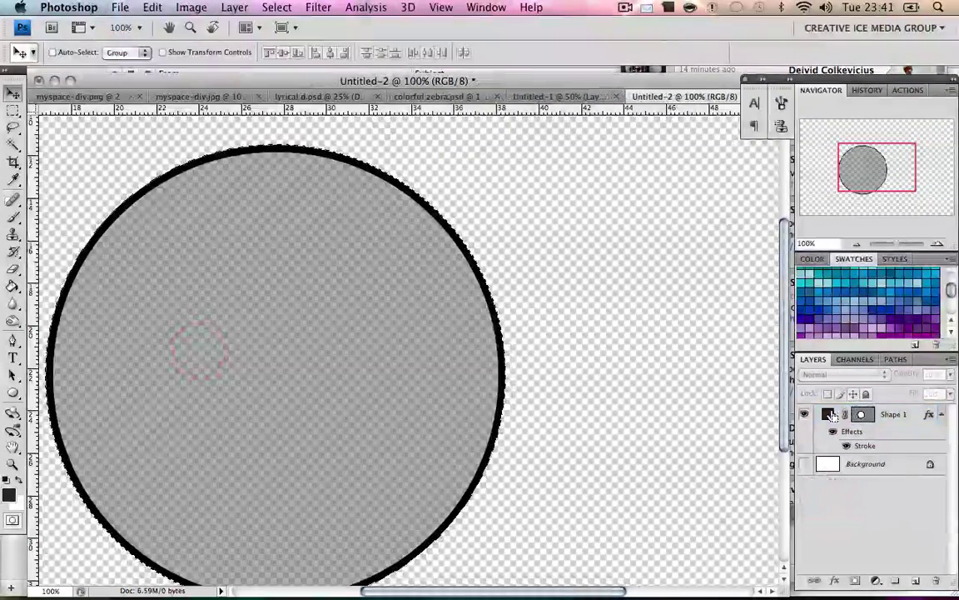
left_click(829, 414)
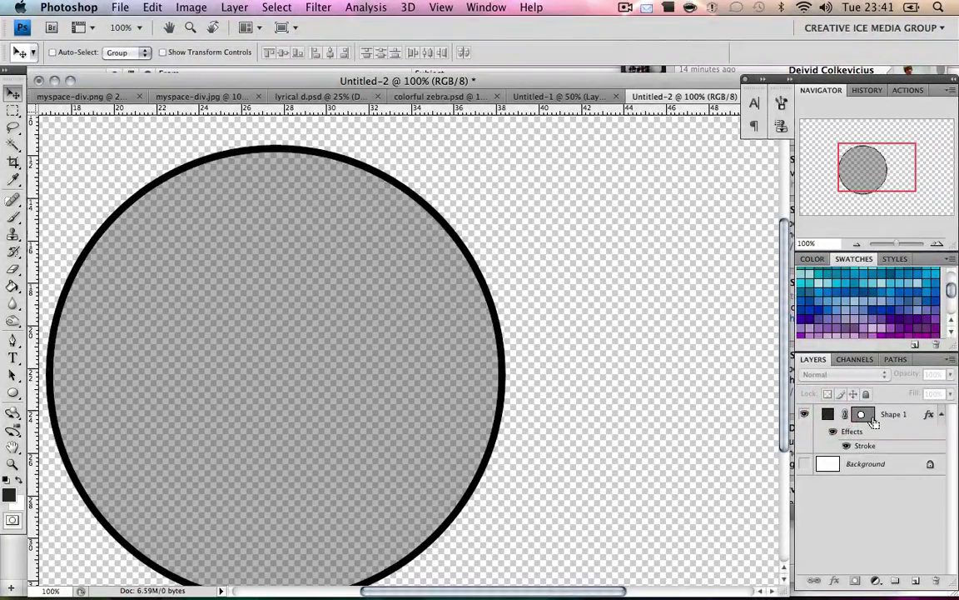
Step: Define the selected circle as a brush preset named 'Video example'
left_click(147, 8)
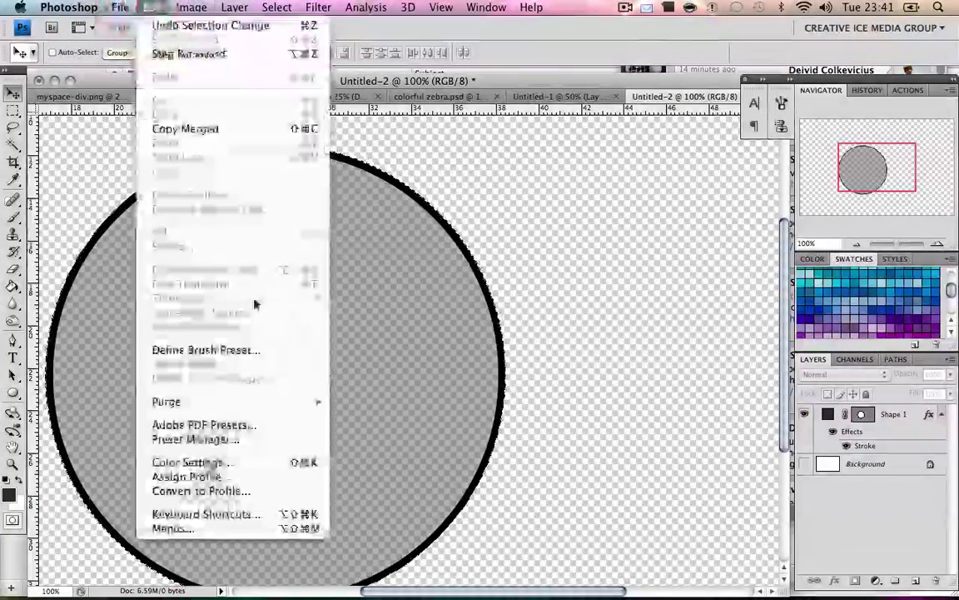
left_click(273, 350)
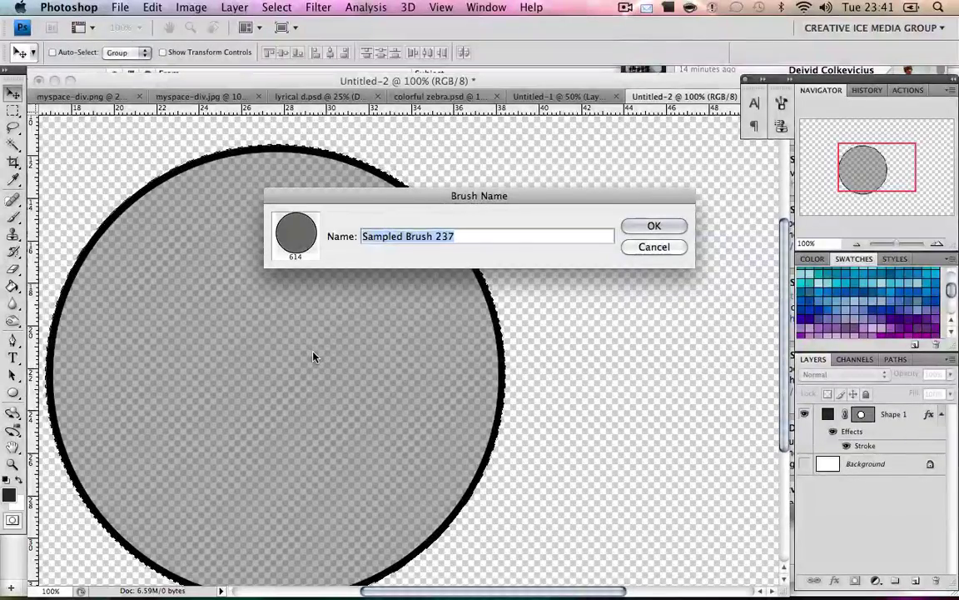
type("Video exampl")
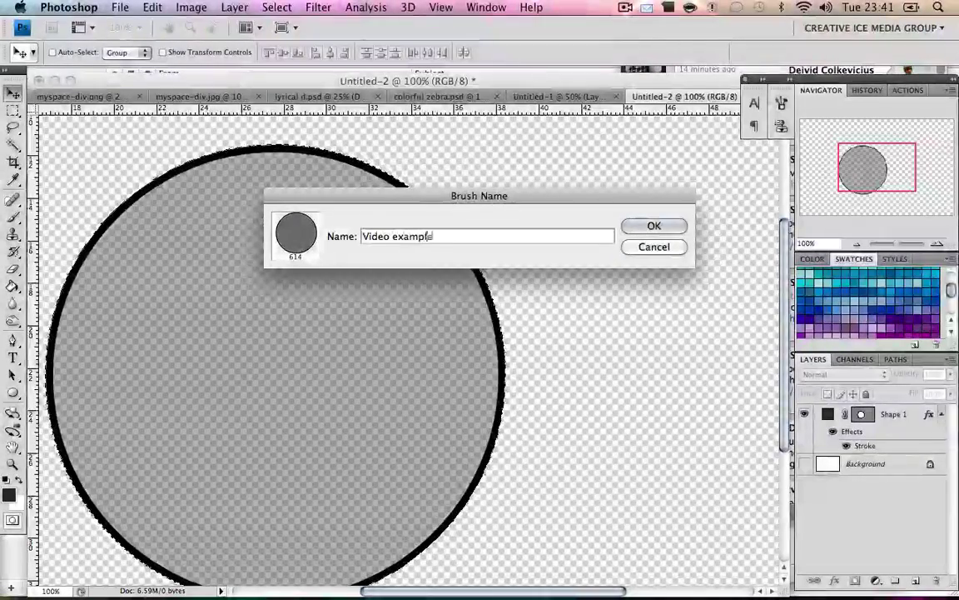
type("e")
left_click(652, 225)
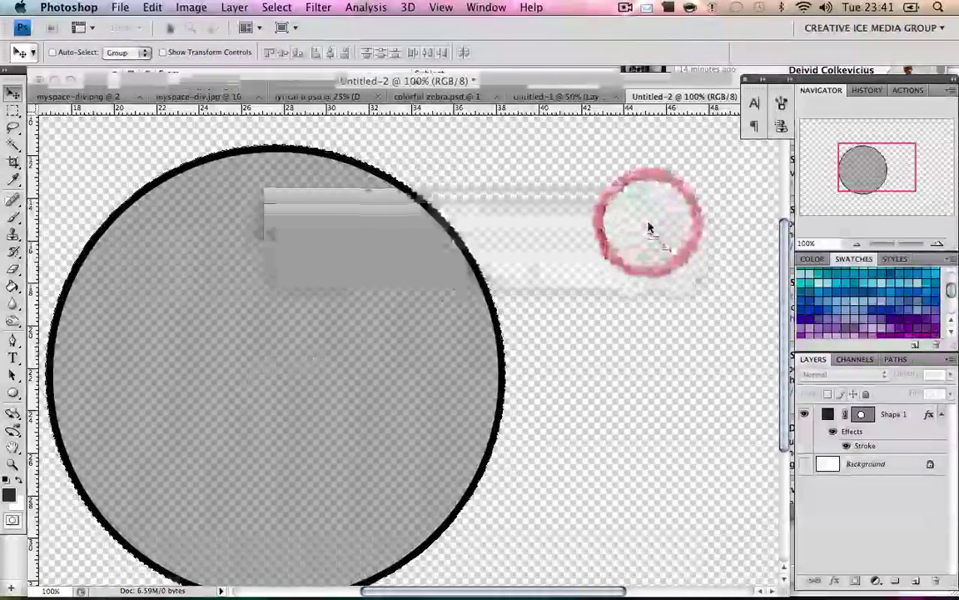
Step: Hide Shape 1, show the Background layer and zoom out to the full canvas
left_click(804, 414)
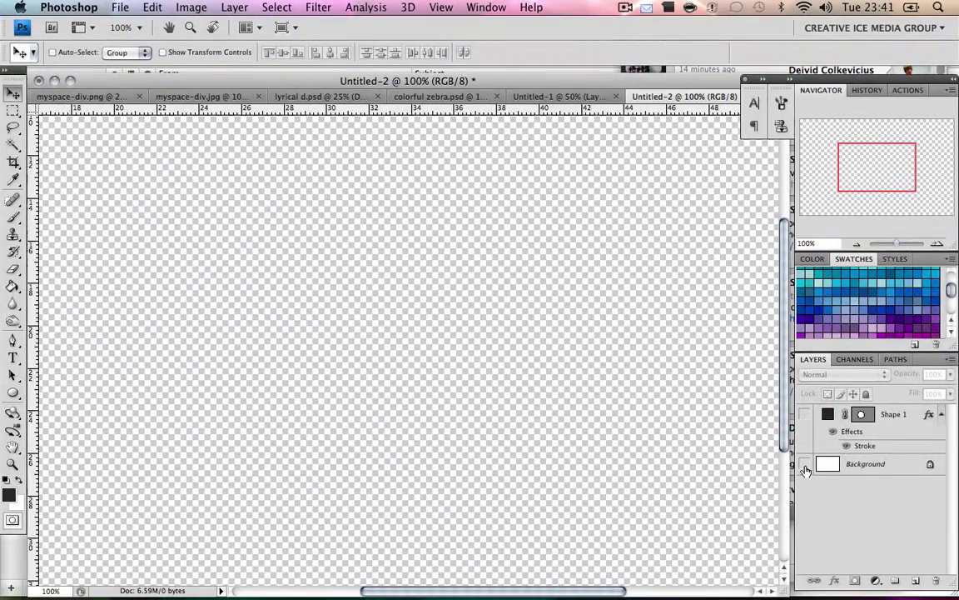
left_click(805, 464)
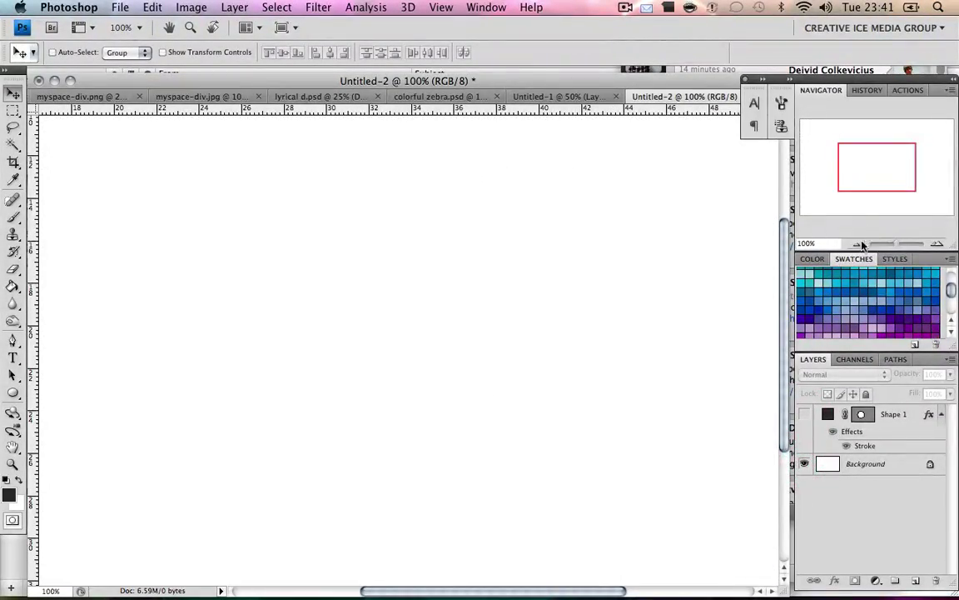
left_click(862, 244)
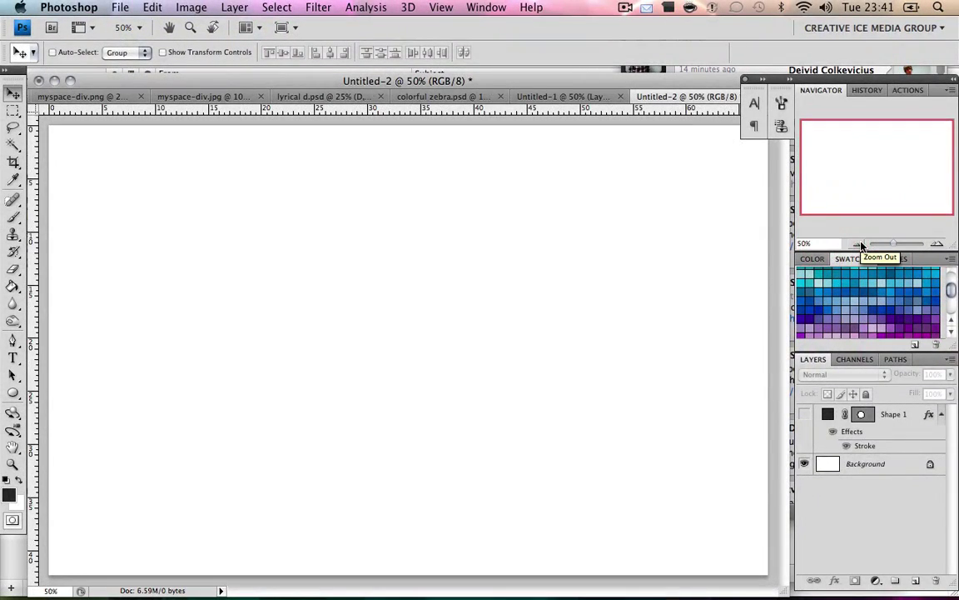
Step: Fill the Background layer with dark grey #262626 using the Paint Bucket
left_click(11, 495)
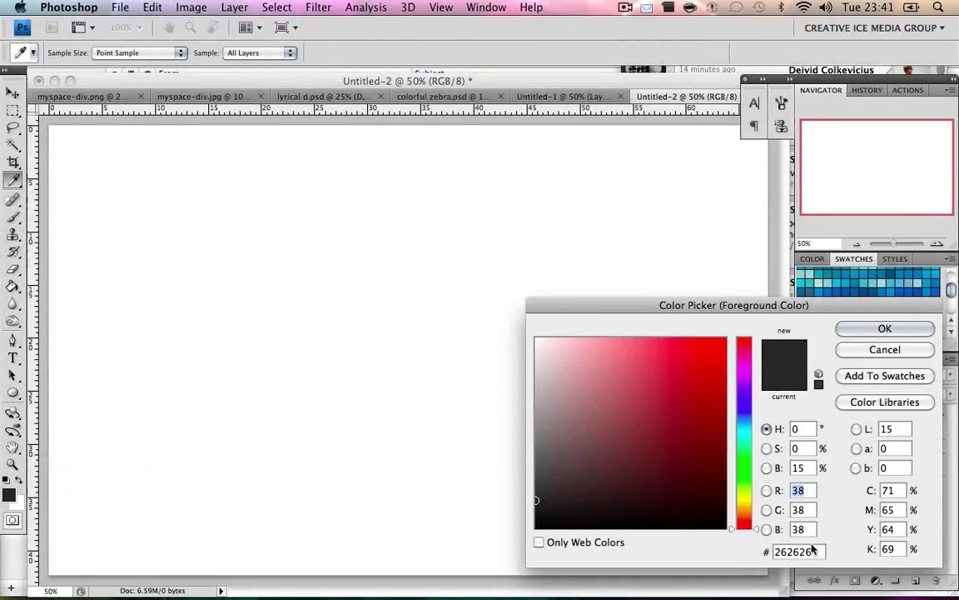
left_click(819, 554)
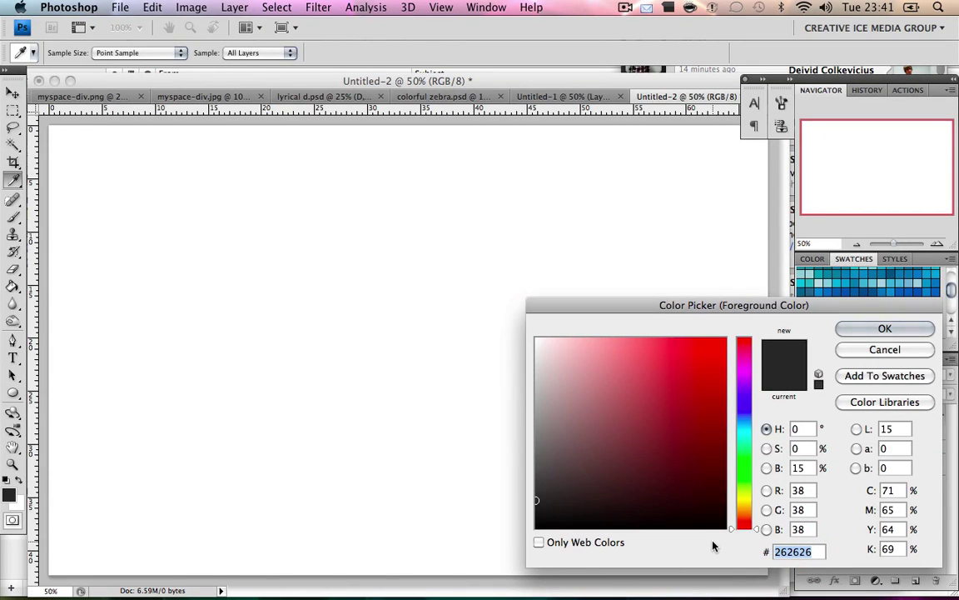
left_click_drag(785, 552, 813, 551)
left_click(908, 331)
key("v")
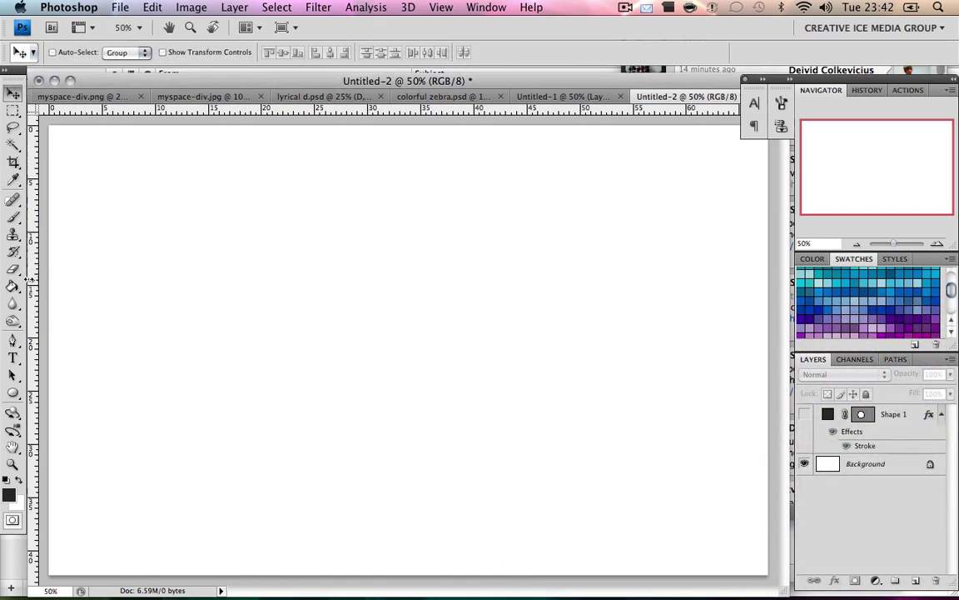
left_click(22, 287)
left_click(237, 283)
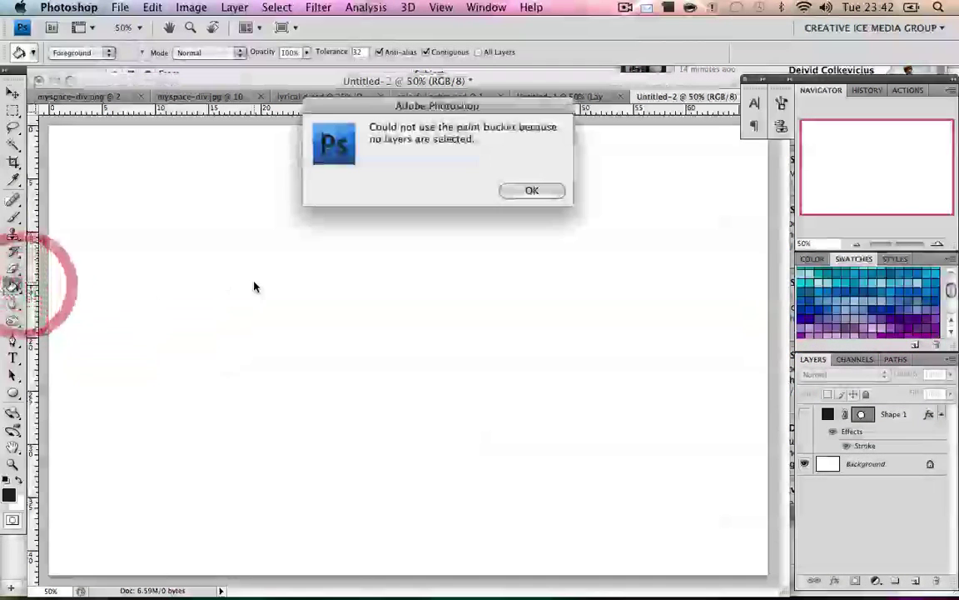
left_click(510, 192)
left_click(899, 464)
left_click(497, 302)
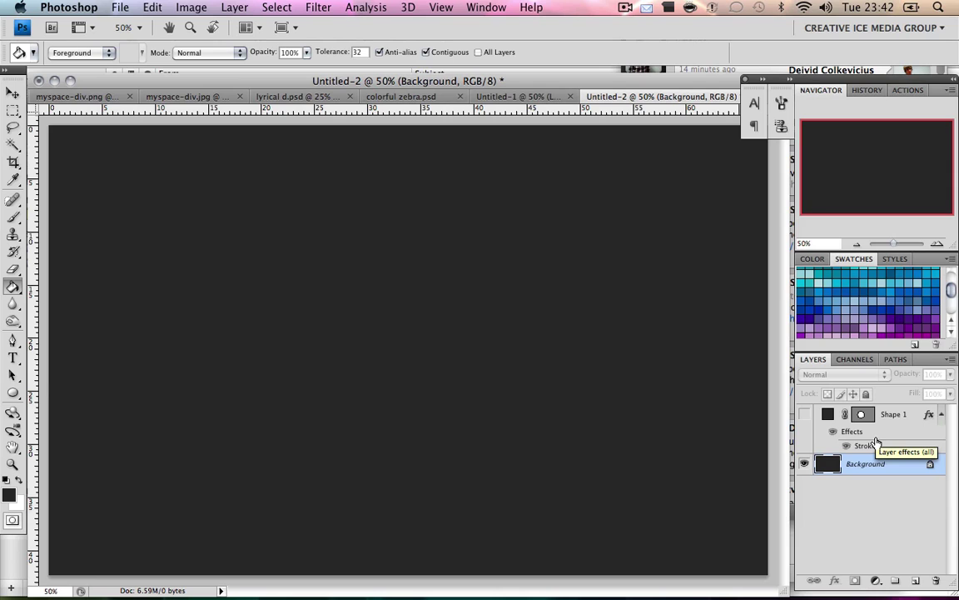
Step: Add Layer 1 above Shape 1 and fill it with dark grey
left_click(897, 417)
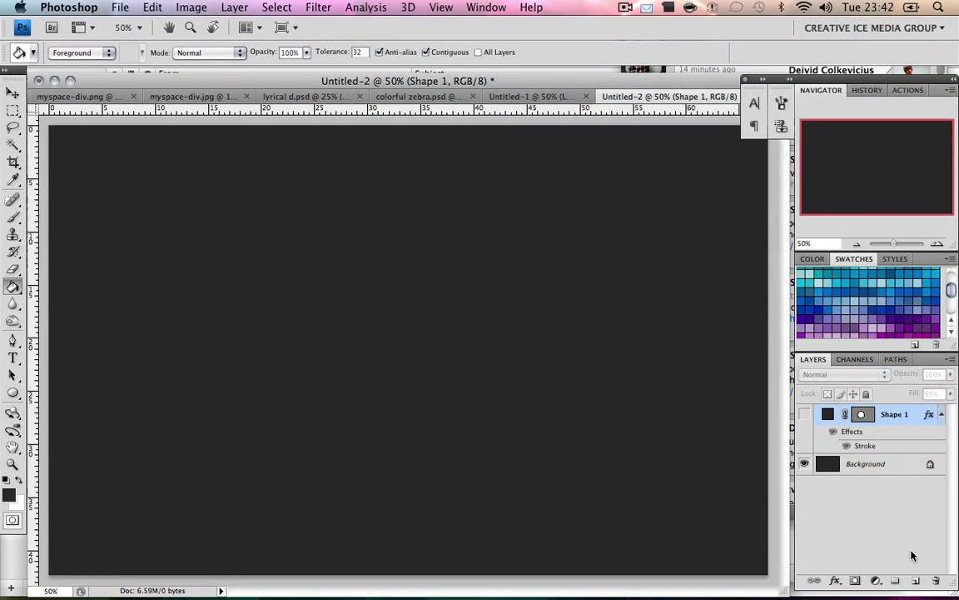
left_click(916, 580)
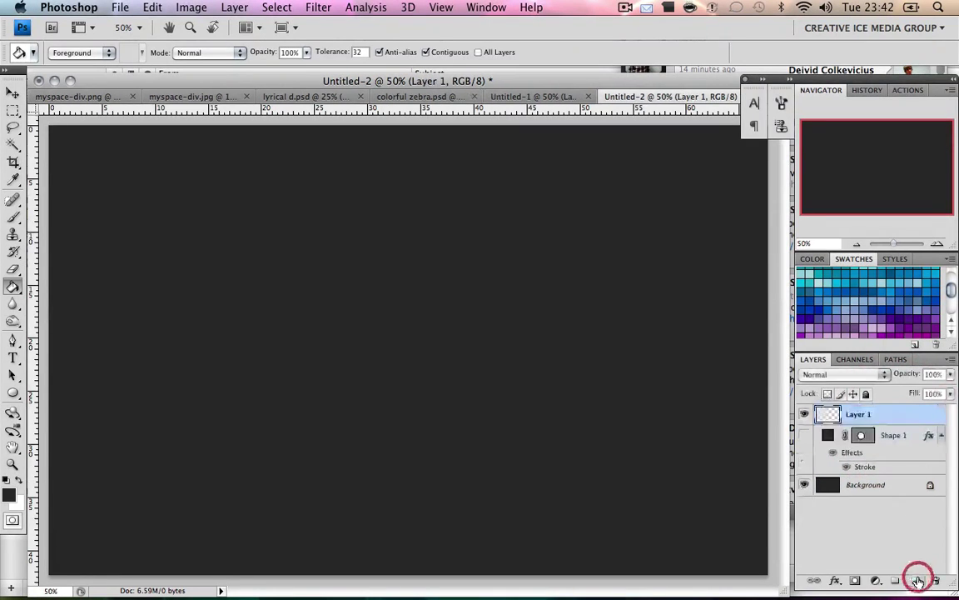
left_click(423, 231)
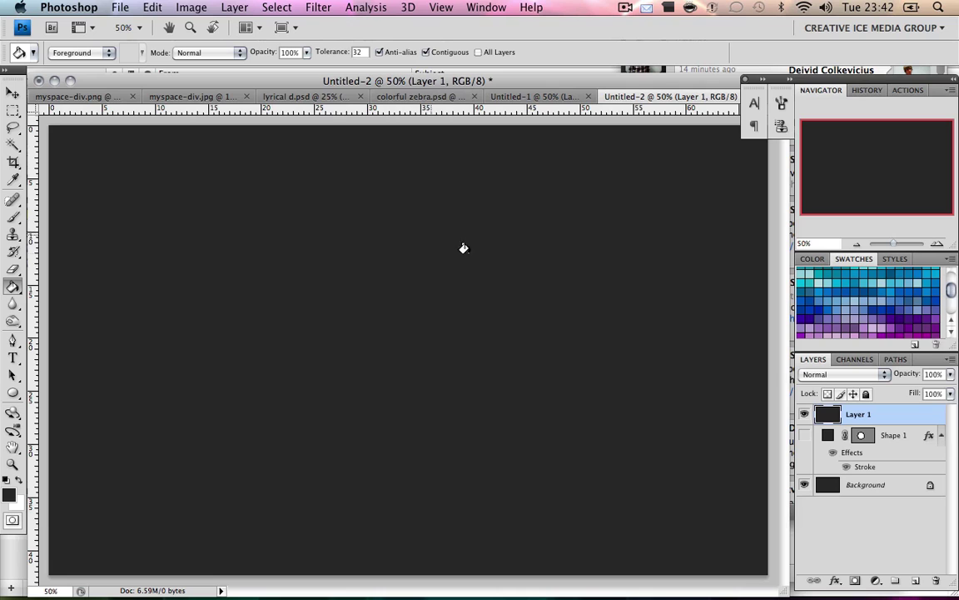
Step: Apply a Gradient Overlay to Layer 1 and add gradient stops at 26% and 74%
left_click(836, 580)
left_click(871, 550)
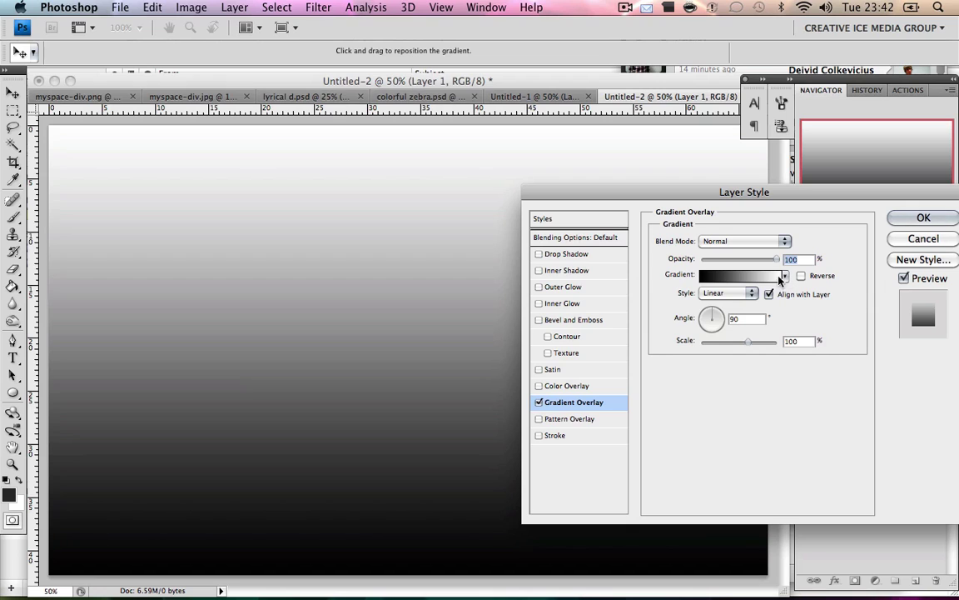
left_click(773, 278)
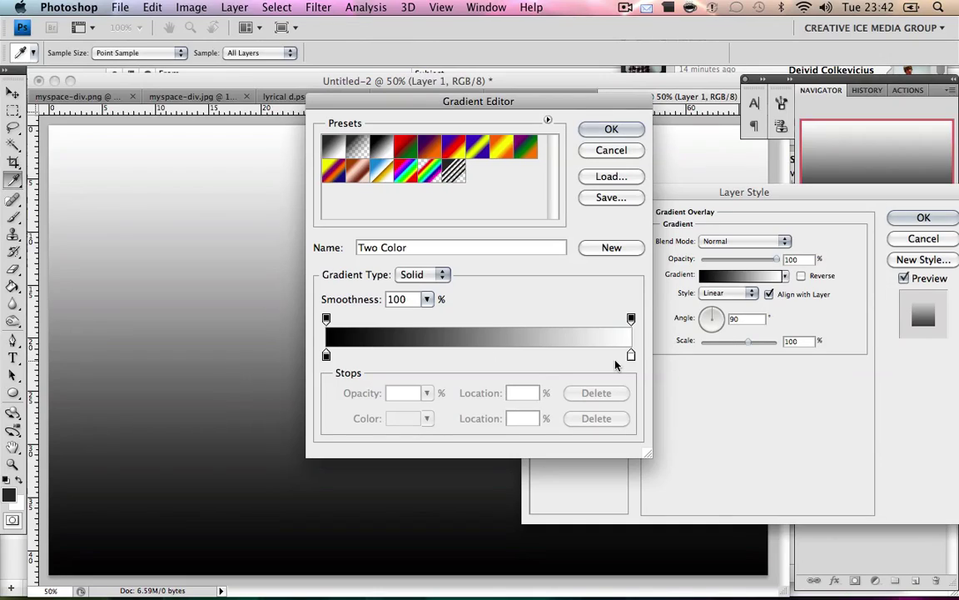
left_click(404, 357)
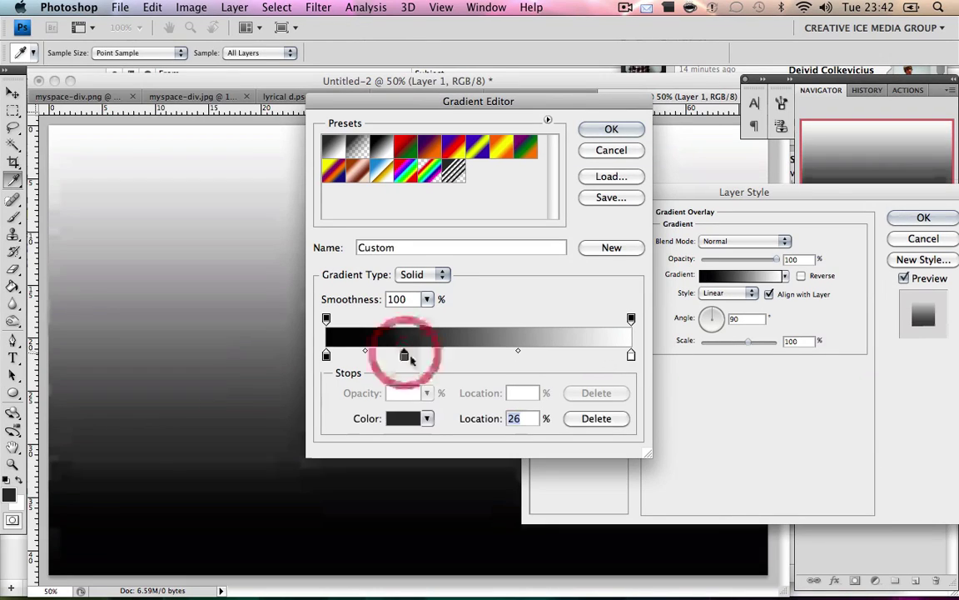
left_click(553, 357)
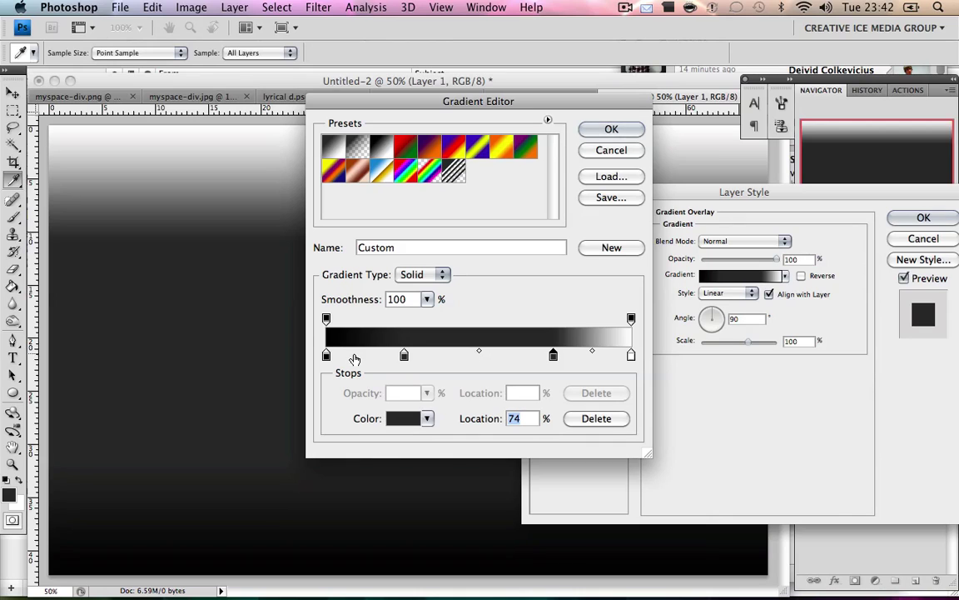
Step: Set the first gradient stop to pale yellow ffff85 and the 26% stop to cyan 1bdaeb
double_click(327, 356)
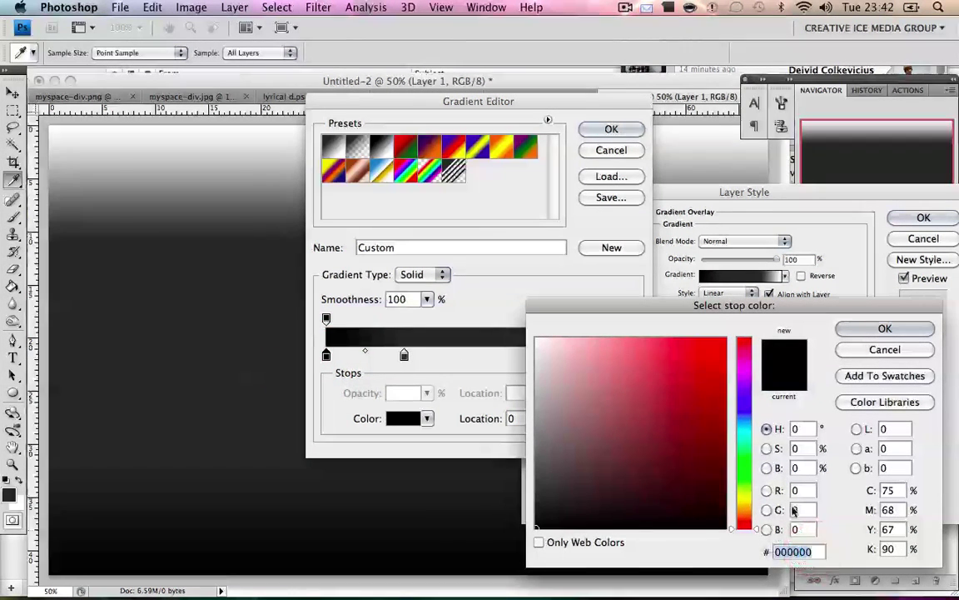
type("ff")
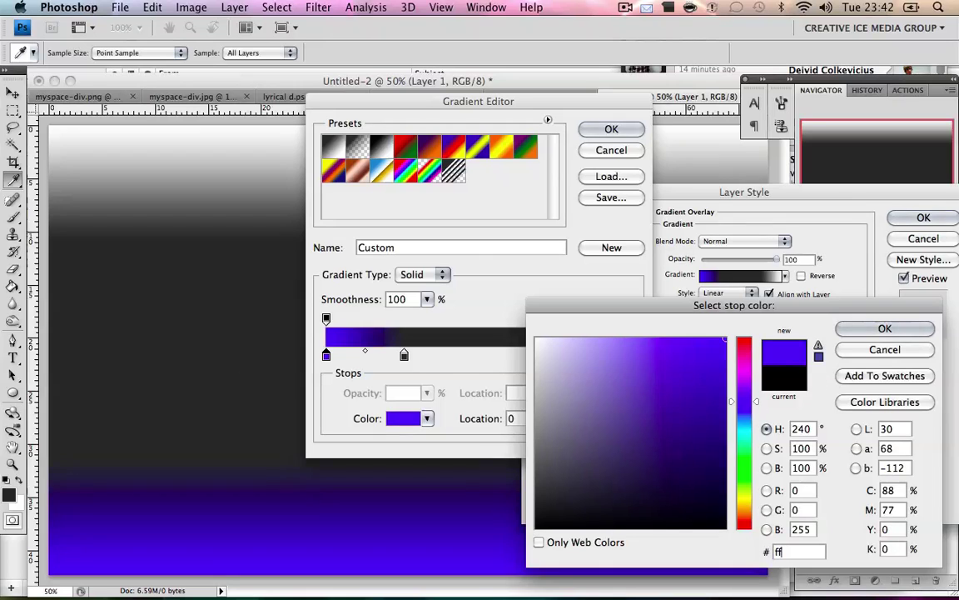
type("ff85")
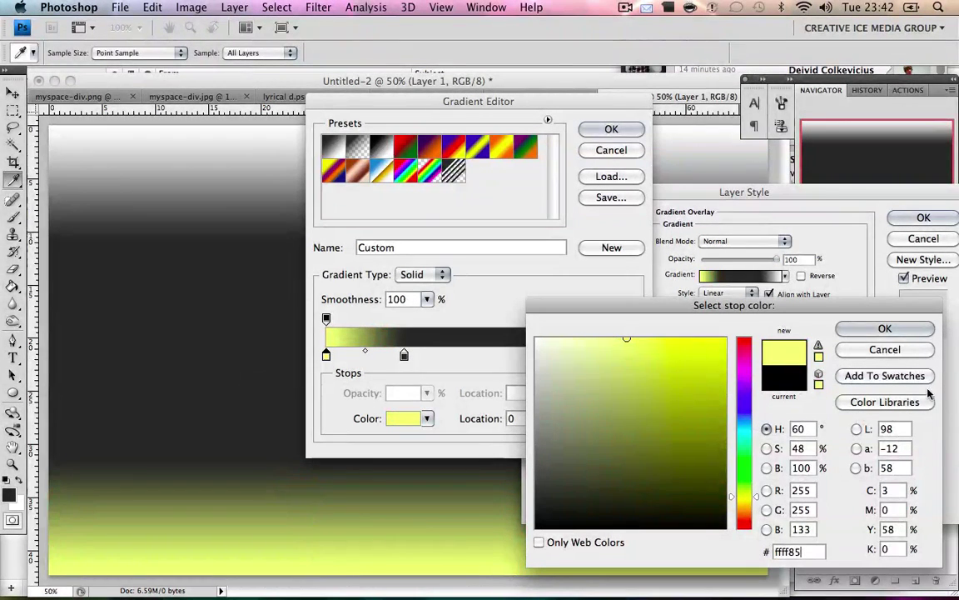
left_click(912, 327)
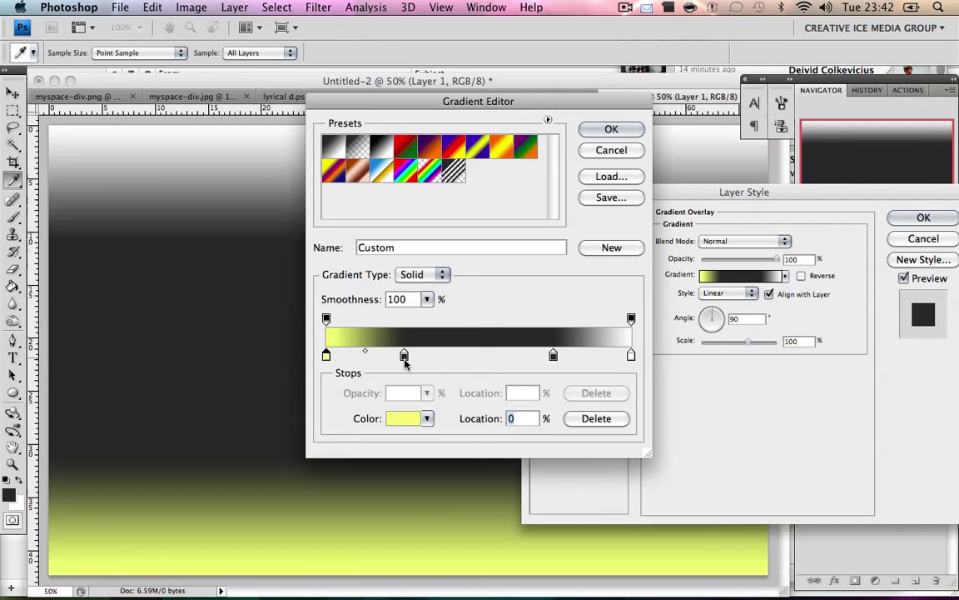
double_click(404, 356)
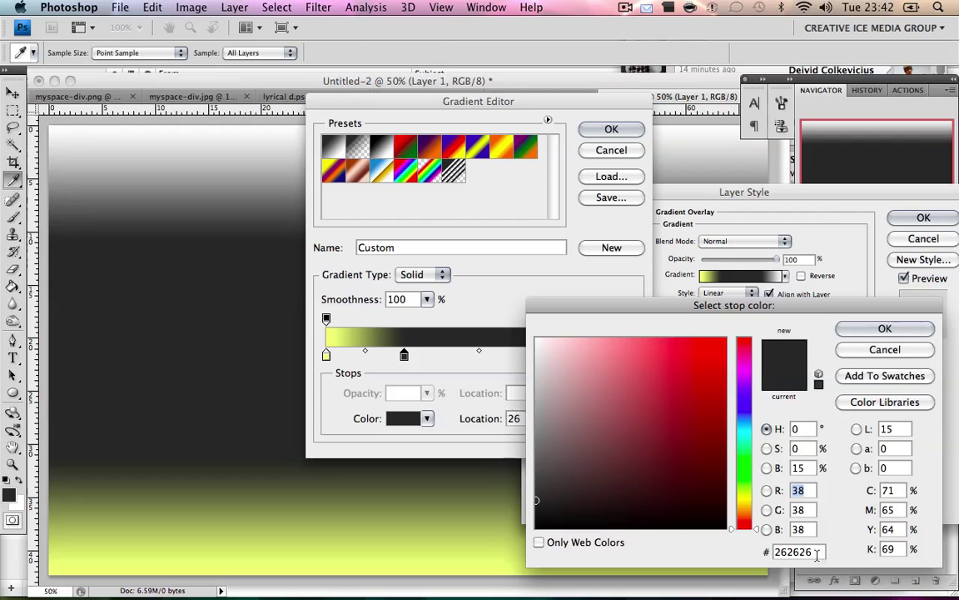
left_click(814, 553)
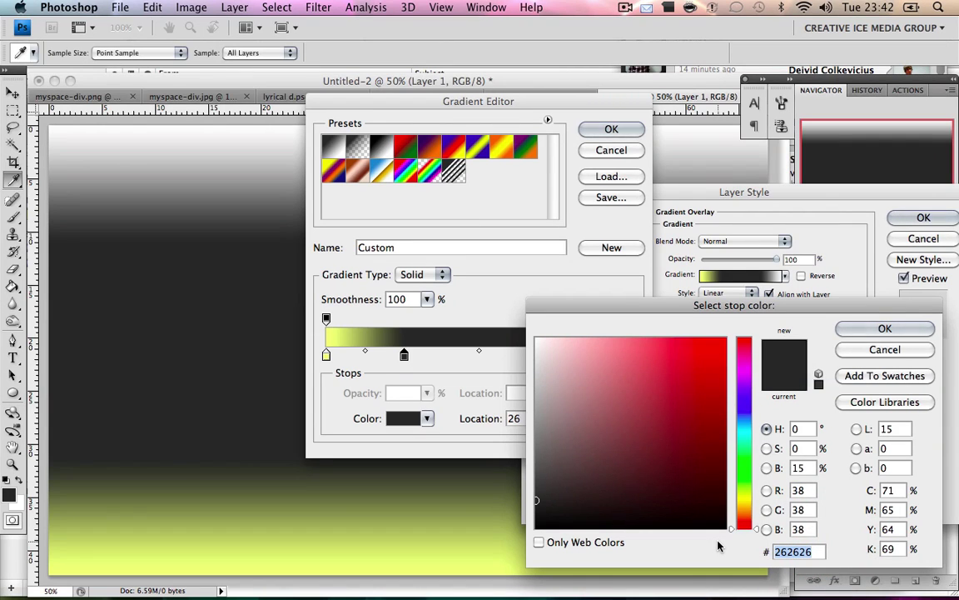
type("1bdaeb")
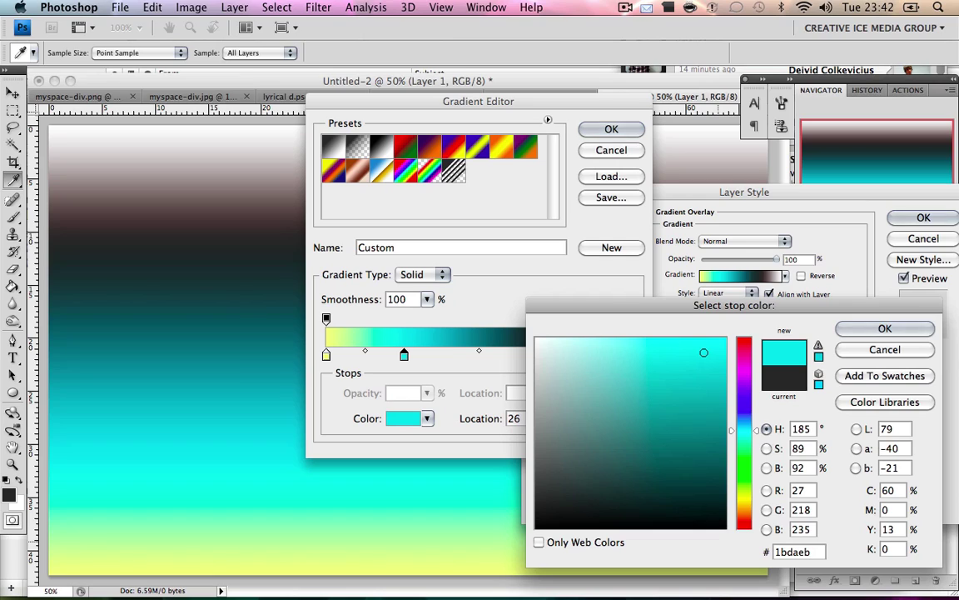
left_click(885, 329)
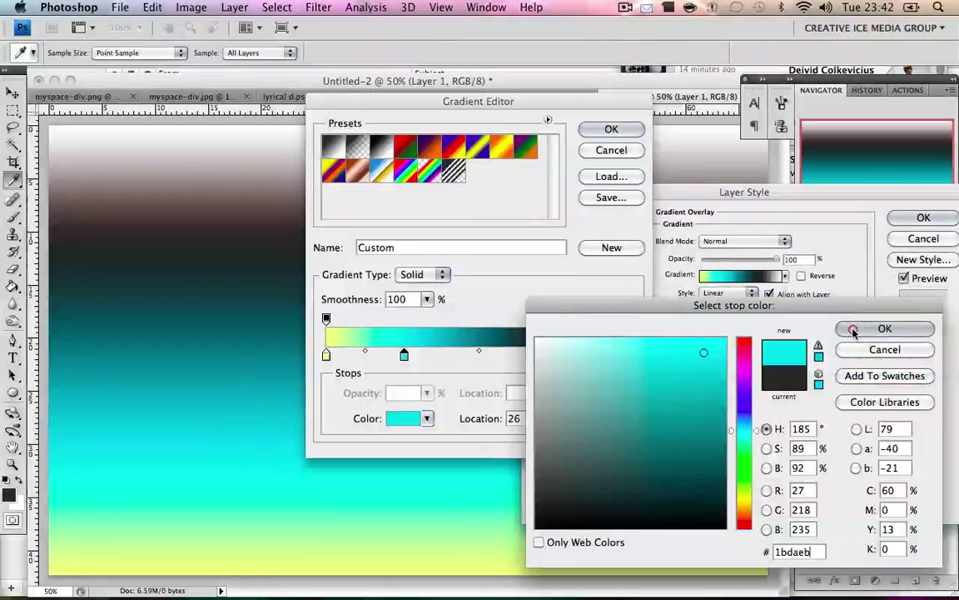
Step: Set the 74% stop to magenta 9b3b81 and the end stop to orange d27e34
double_click(554, 357)
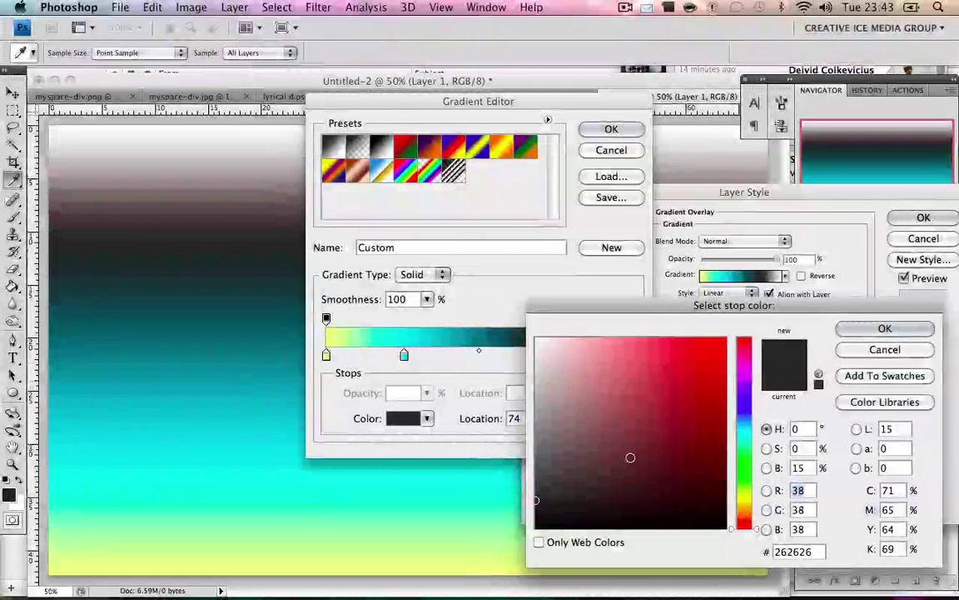
left_click(818, 556)
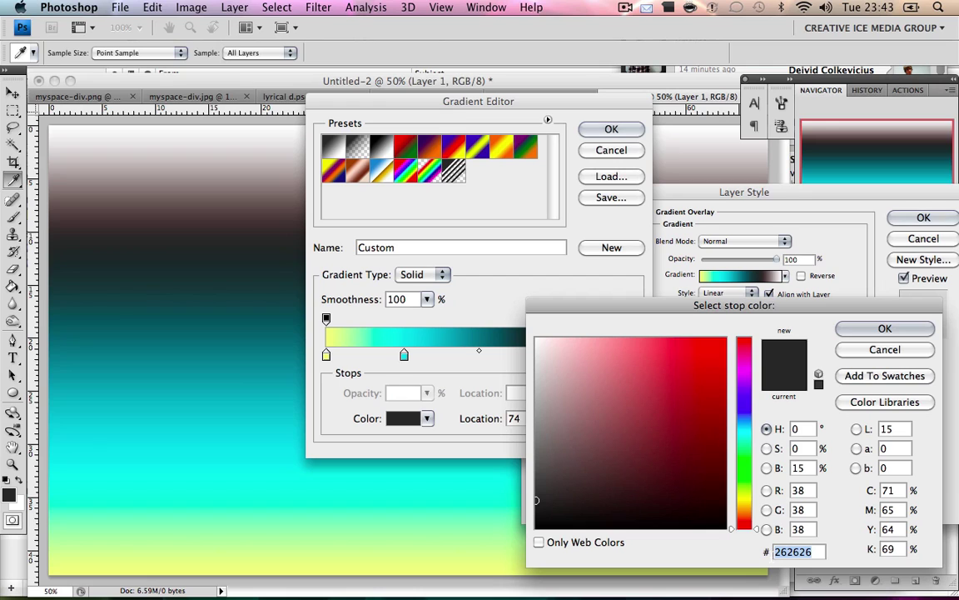
type("9")
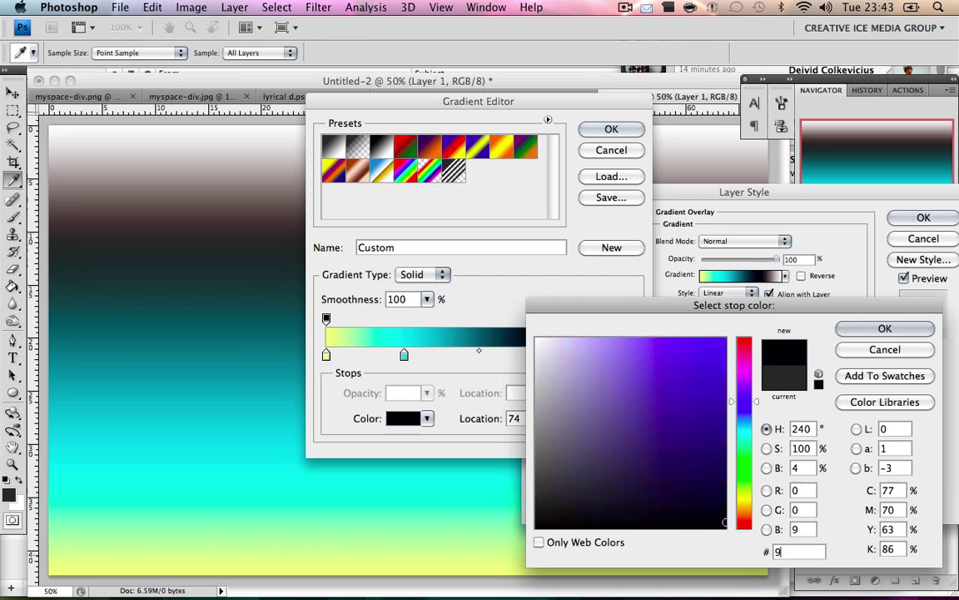
type("b3")
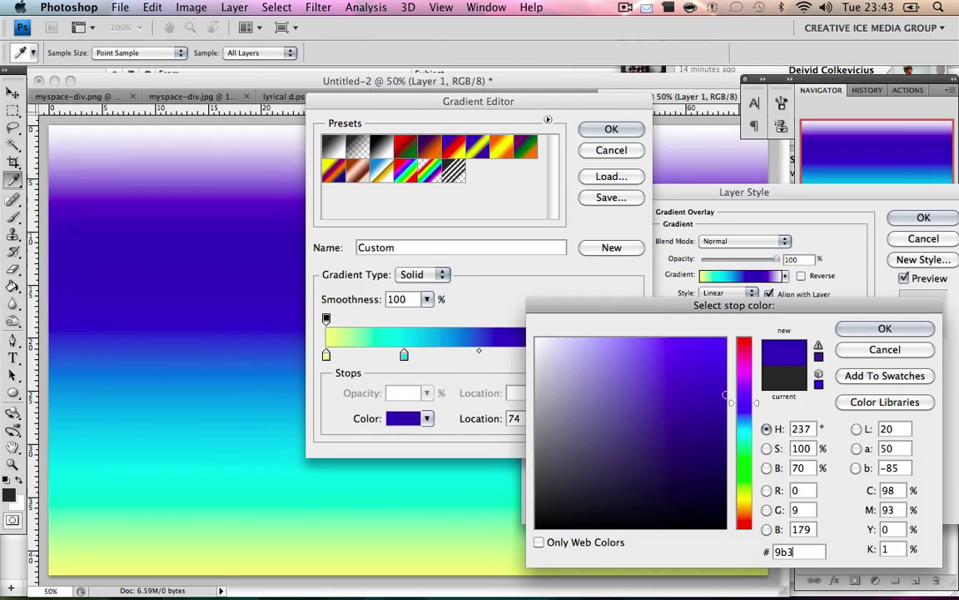
type("b81")
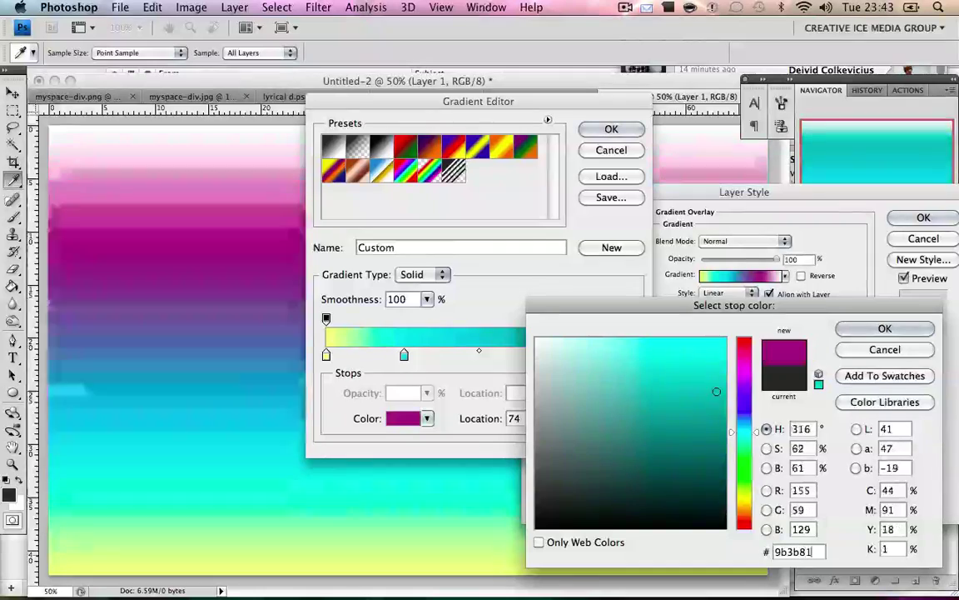
left_click(885, 329)
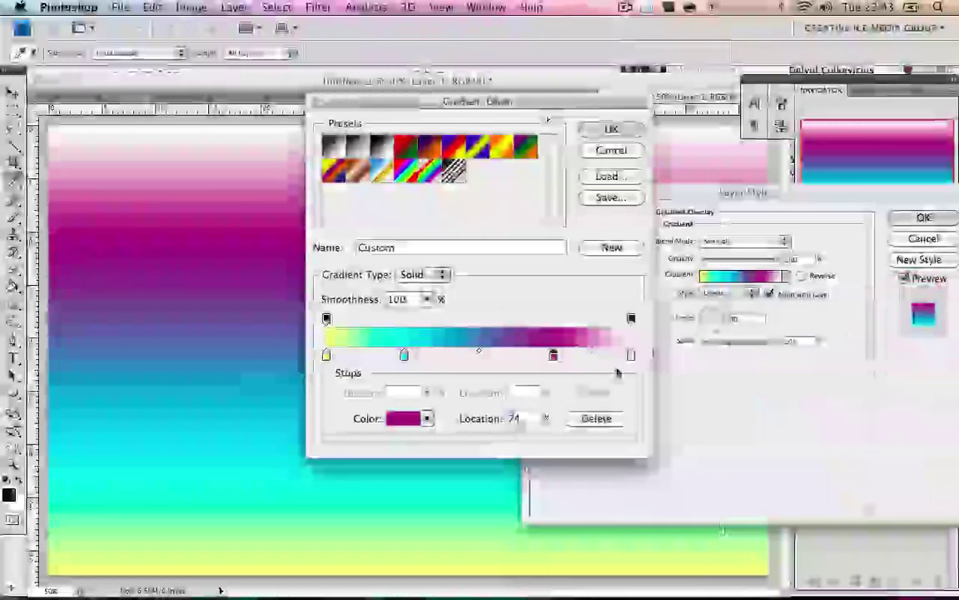
double_click(634, 355)
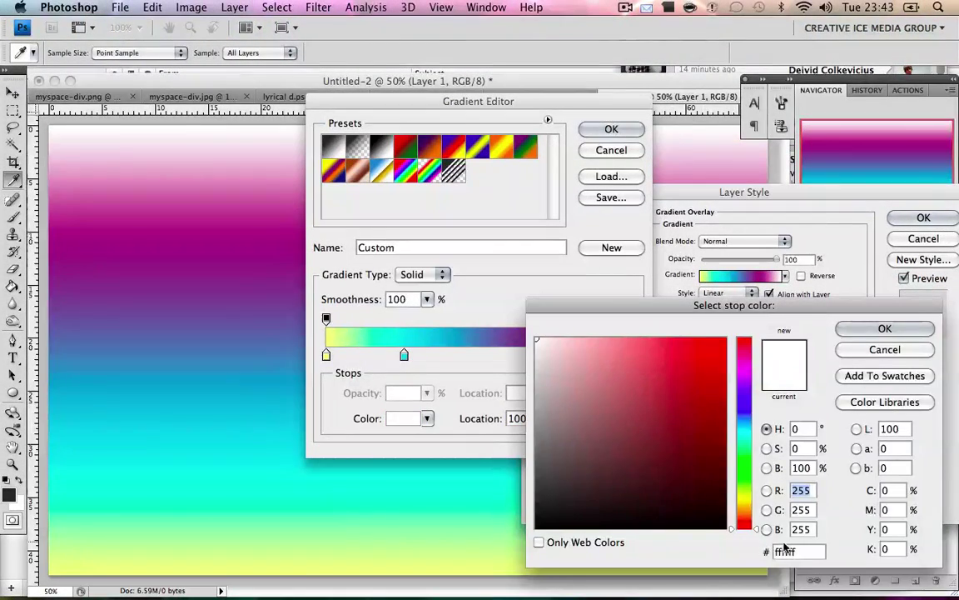
left_click(795, 552)
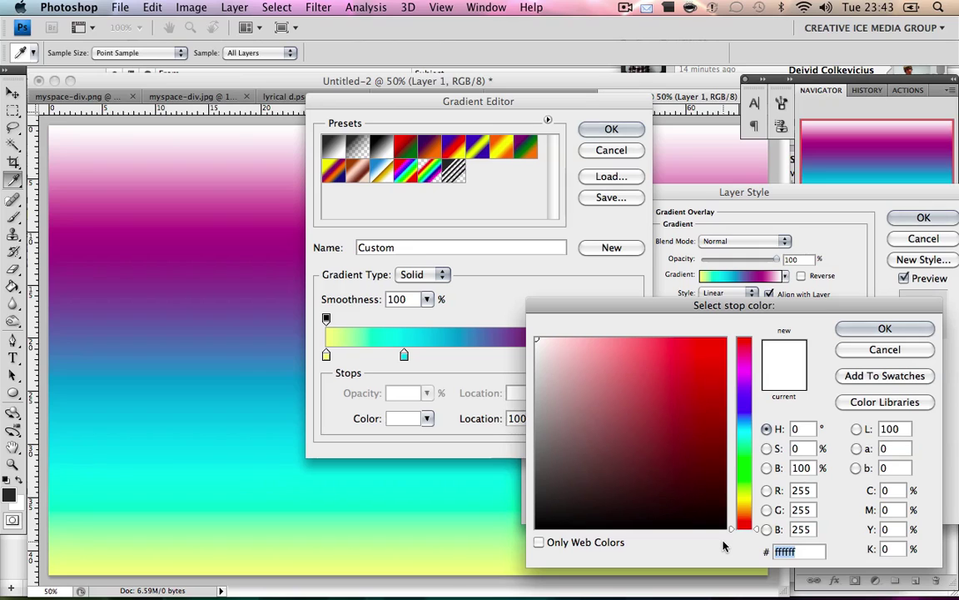
type("00d27e")
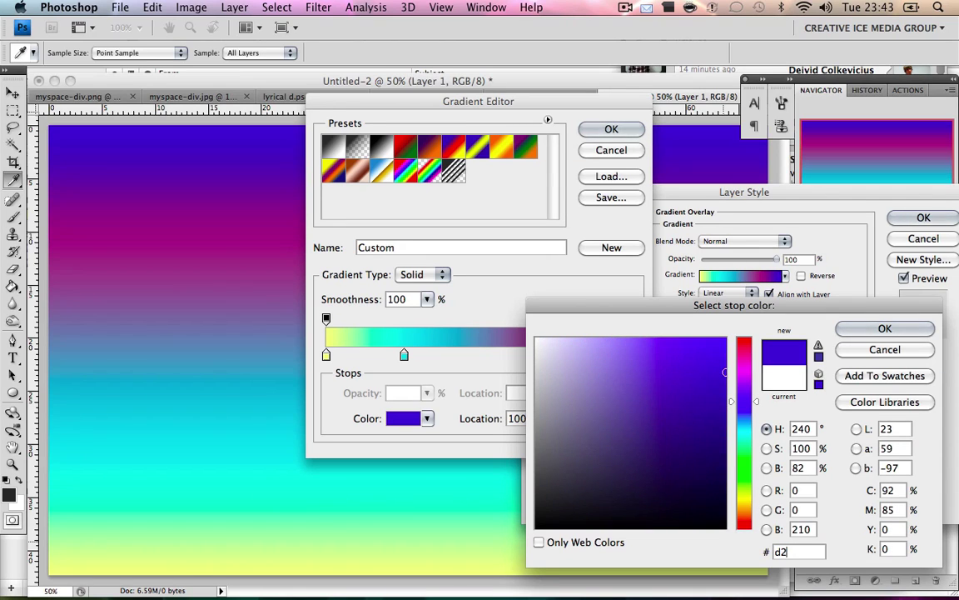
type("34")
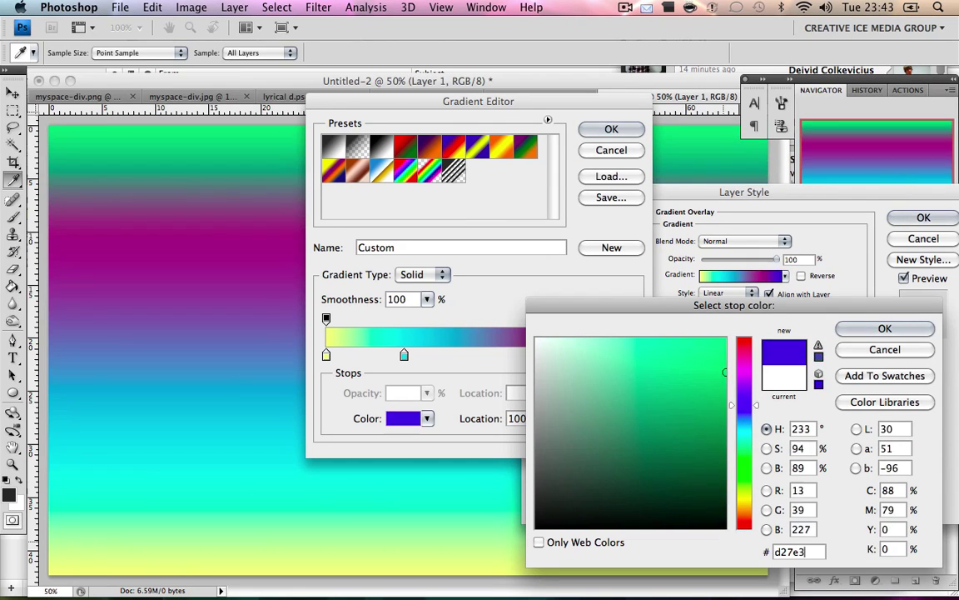
left_click(916, 328)
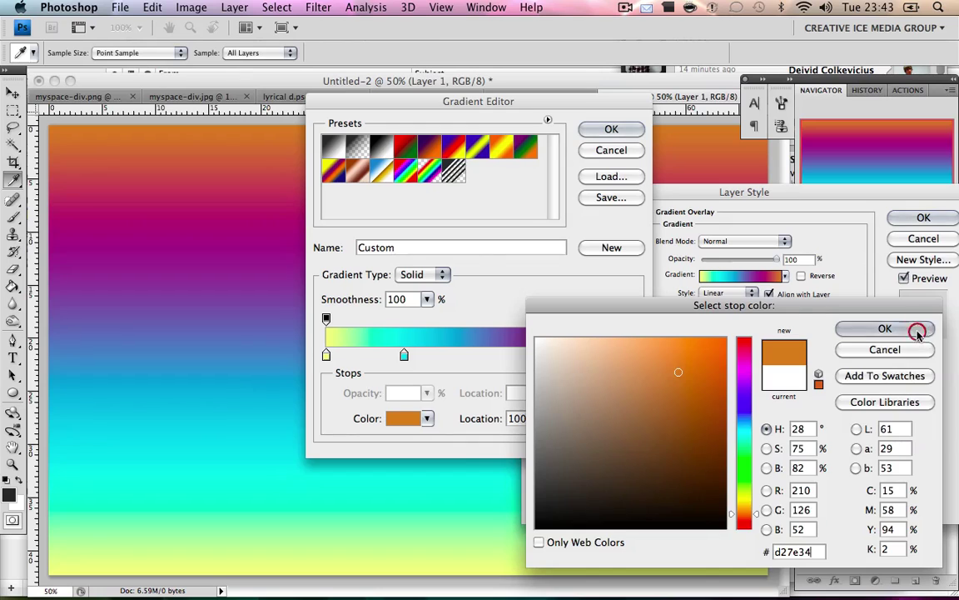
Step: Set the gradient overlay to Overlay blend mode at a 45° angle and apply the style
left_click(608, 128)
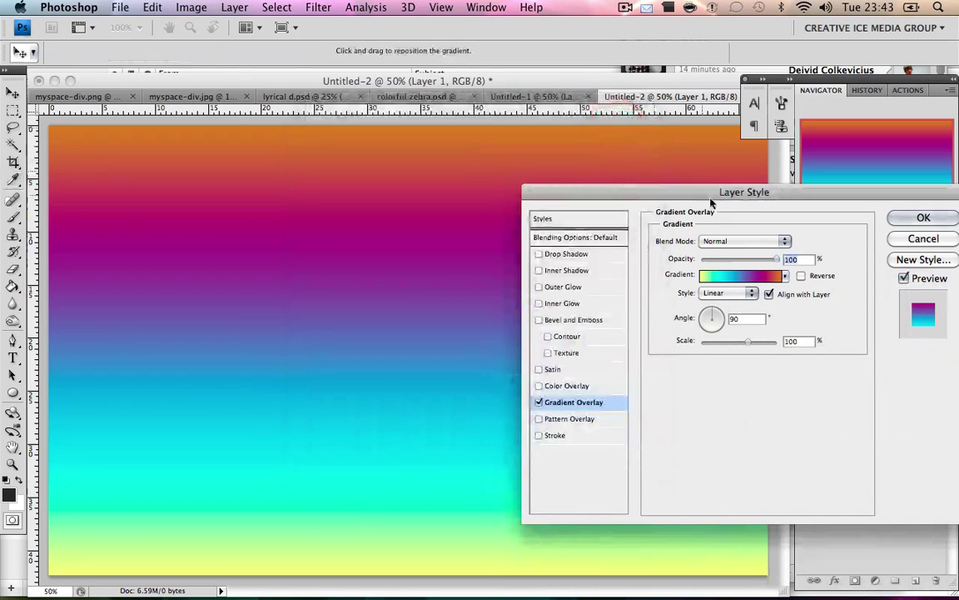
left_click(744, 241)
left_click(750, 385)
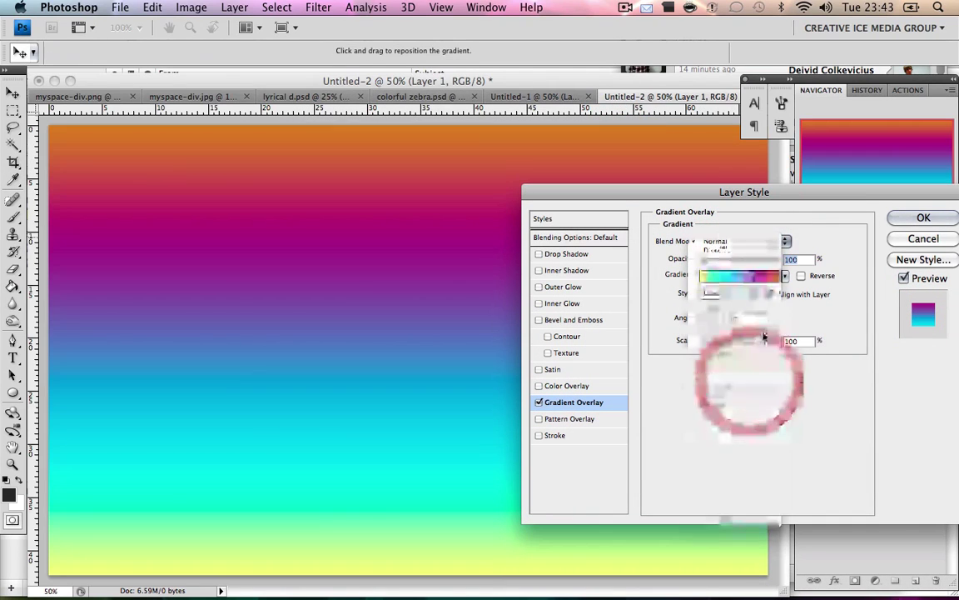
type("45")
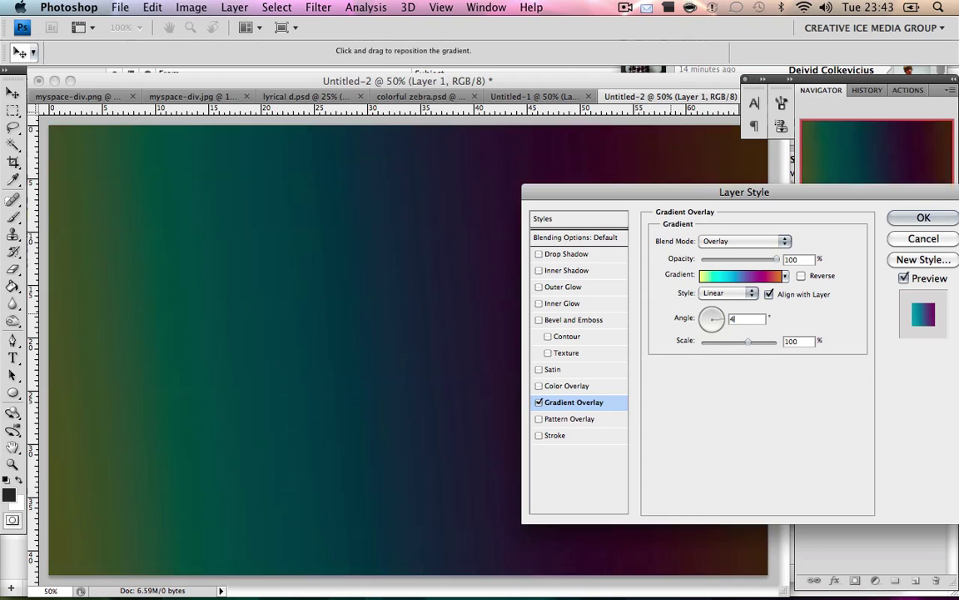
left_click(924, 217)
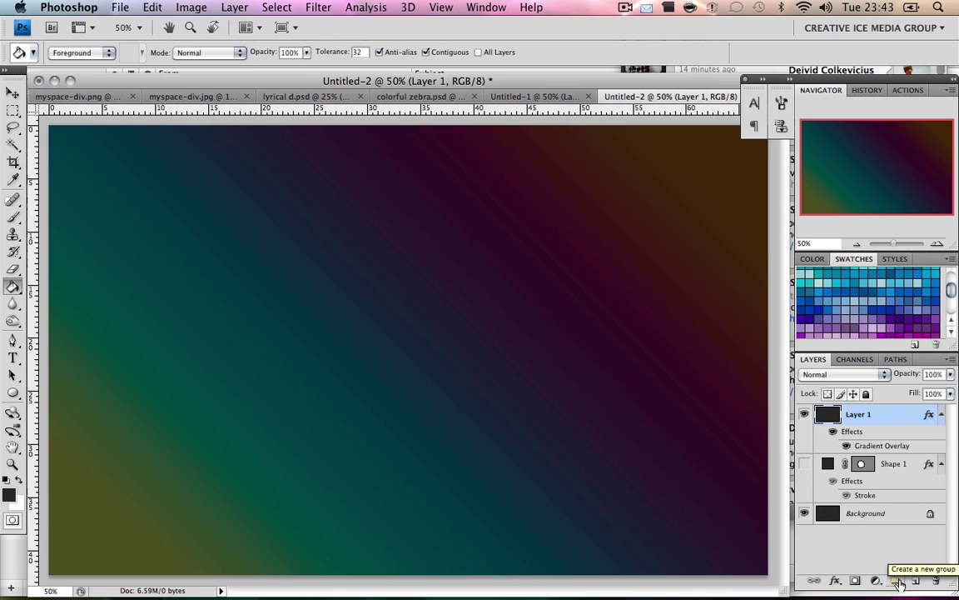
Step: Make a Color Dodge group named 'Digital Bokeh' and add empty Layer 2 inside it
left_click(898, 581)
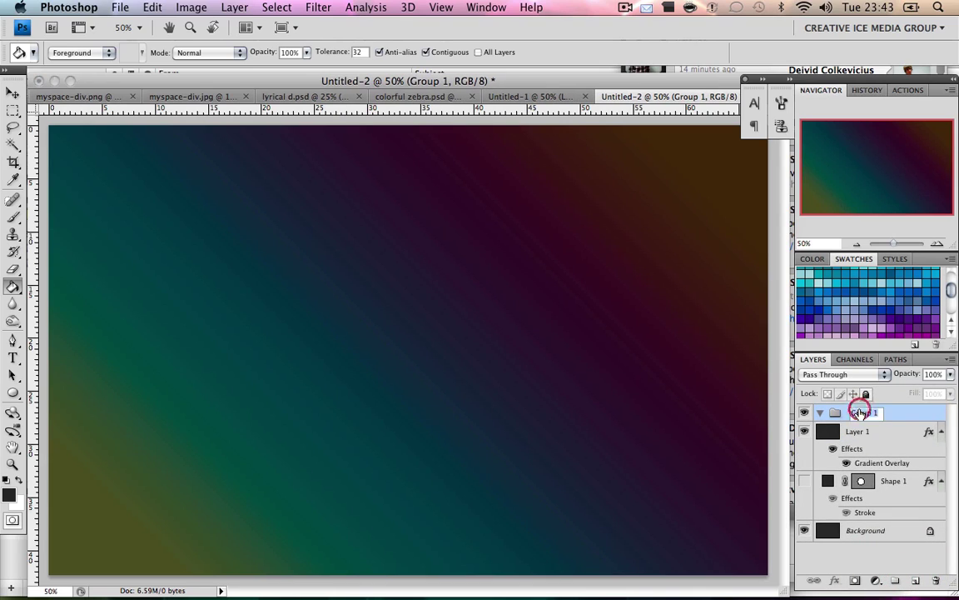
double_click(859, 413)
left_click(908, 437)
left_click(921, 412)
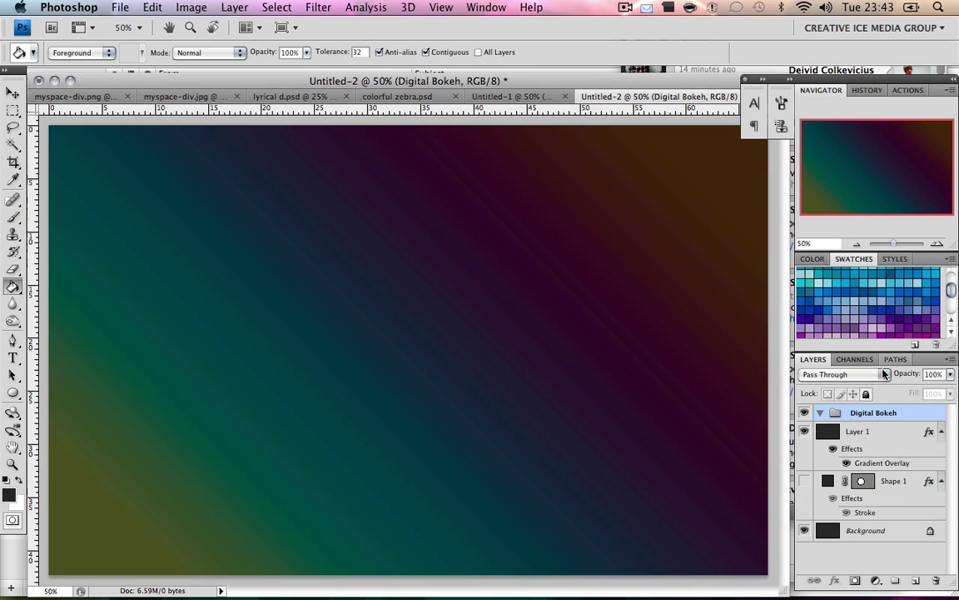
left_click(884, 375)
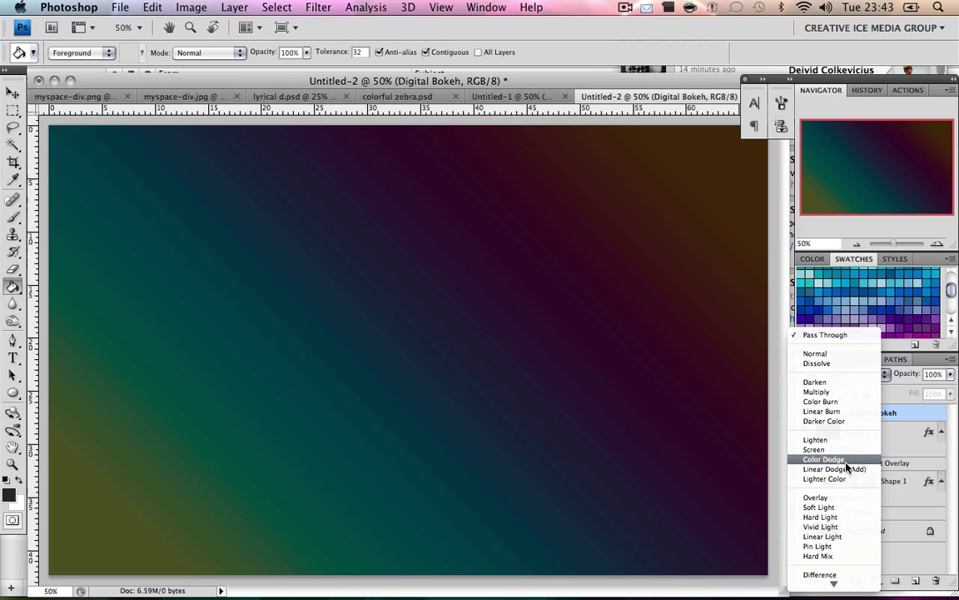
left_click(847, 461)
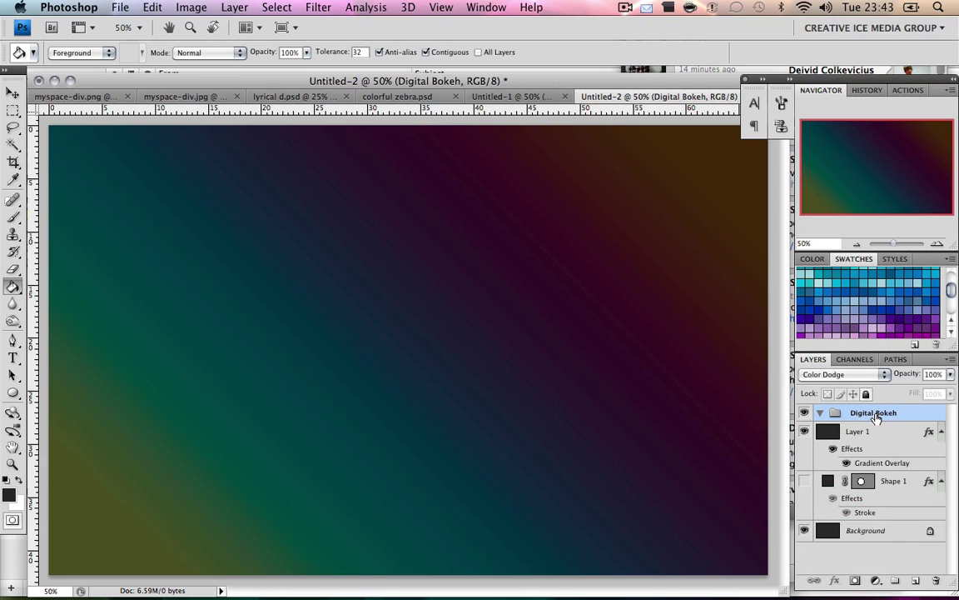
left_click(915, 581)
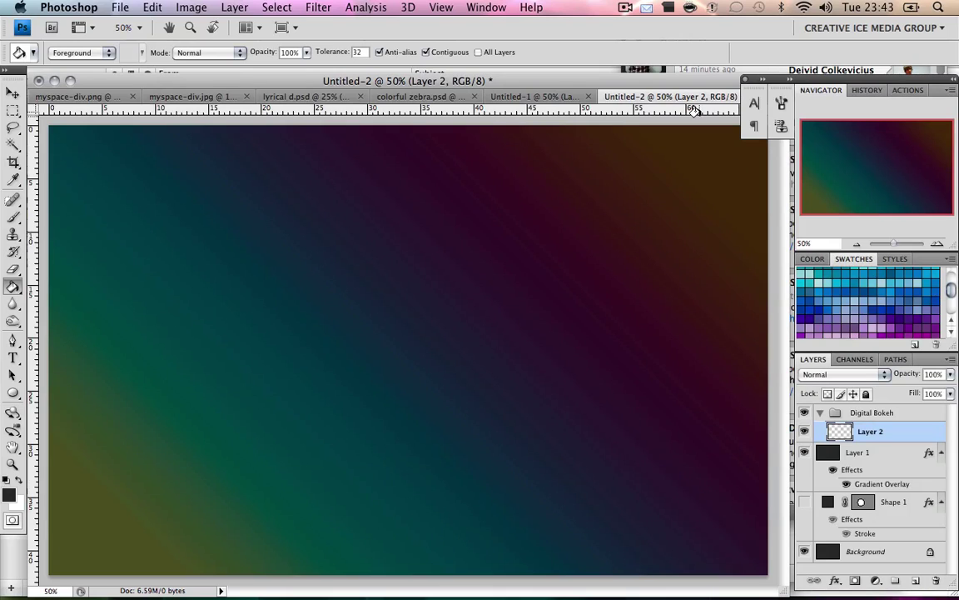
Step: Switch to the Brush tool and pick the 614 px round brush tip
left_click(13, 216)
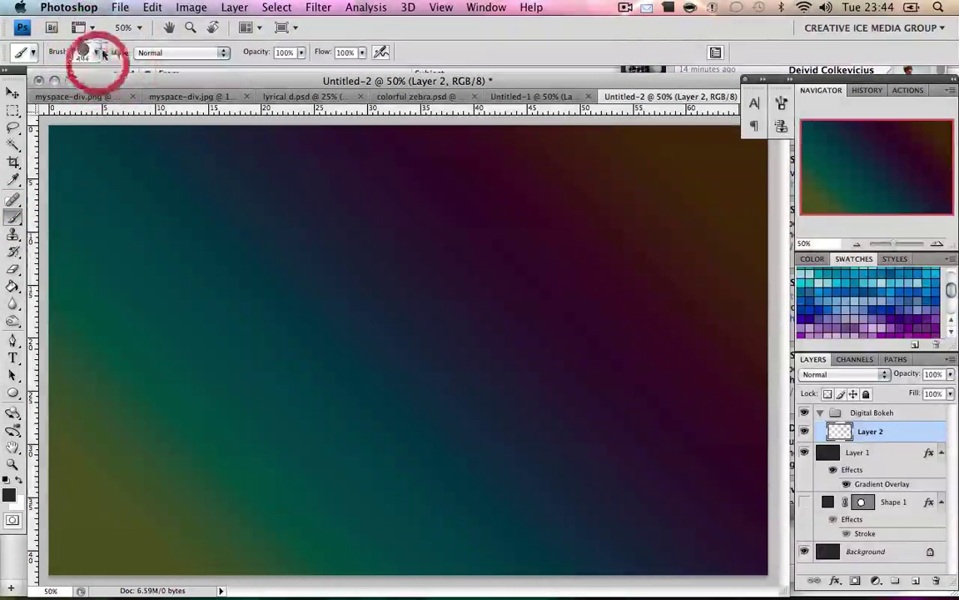
left_click(90, 51)
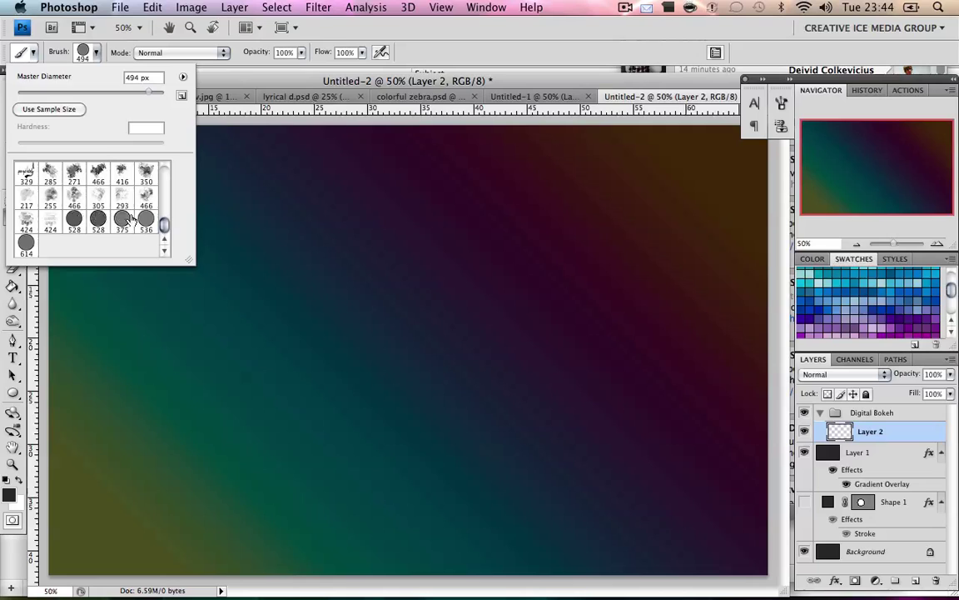
left_click(28, 244)
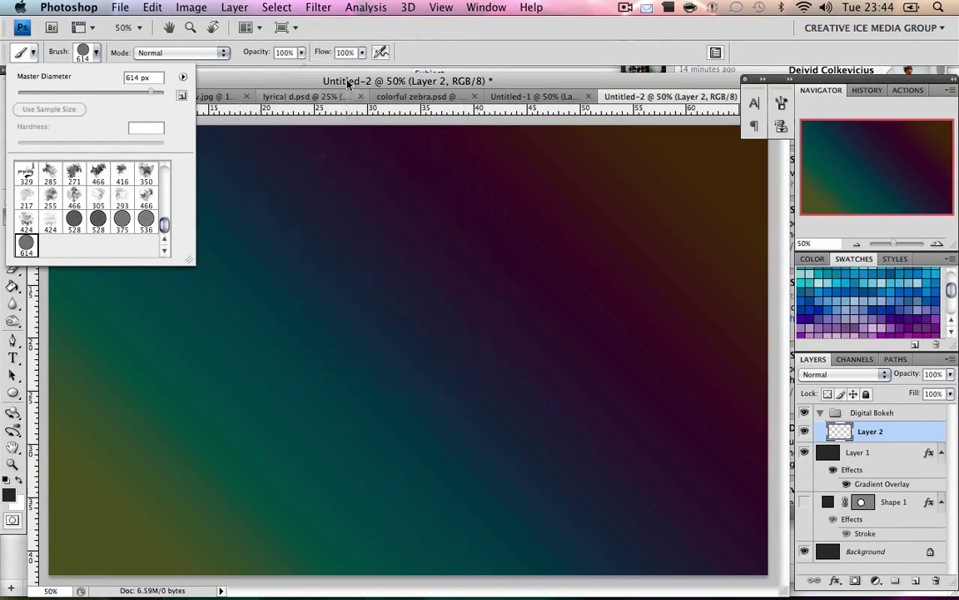
left_click(248, 67)
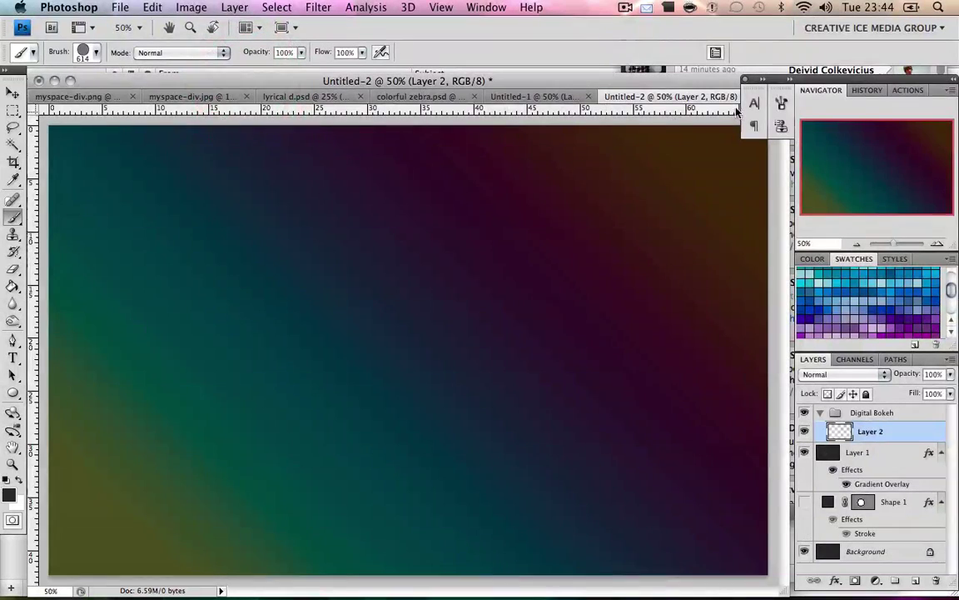
Step: In the Brushes panel, set brush tip spacing to 200% and enable Shape Dynamics with minimum diameter
left_click(781, 103)
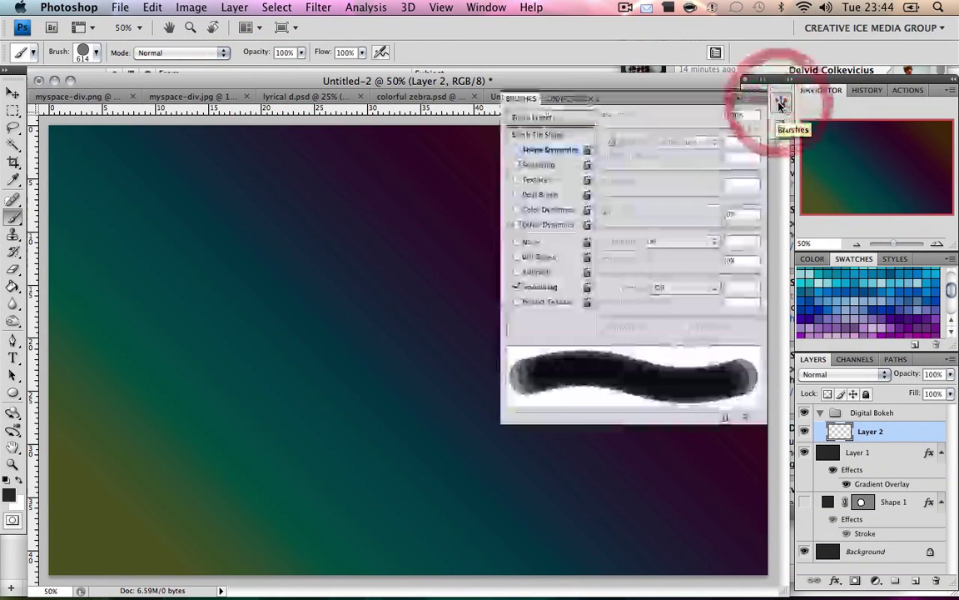
left_click(486, 7)
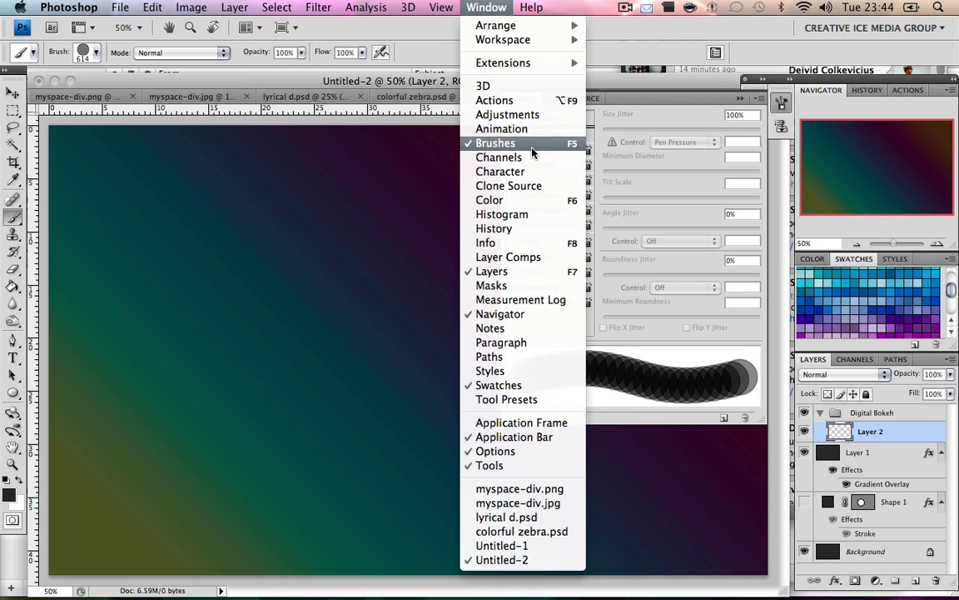
left_click(692, 102)
left_click(551, 134)
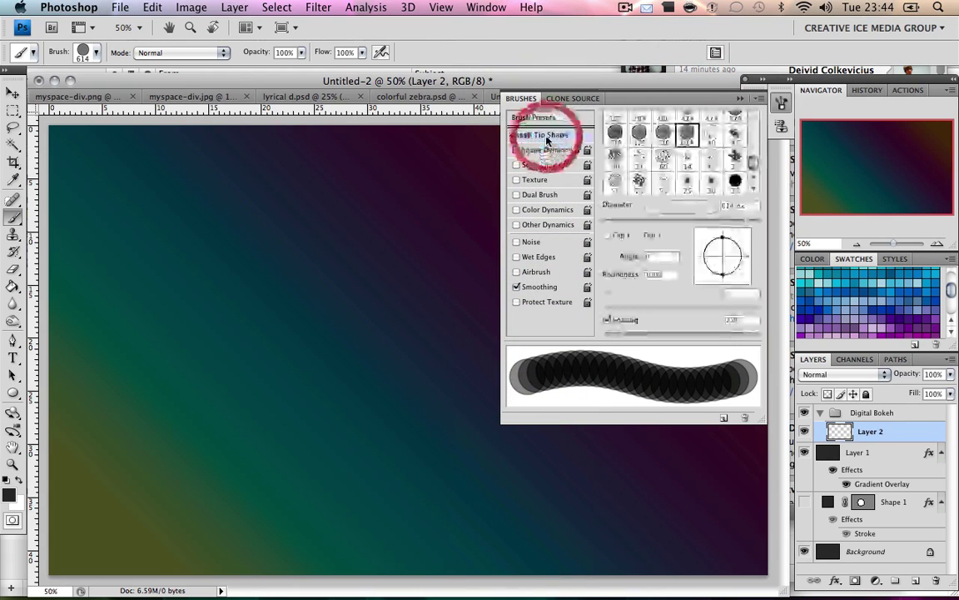
left_click(740, 320)
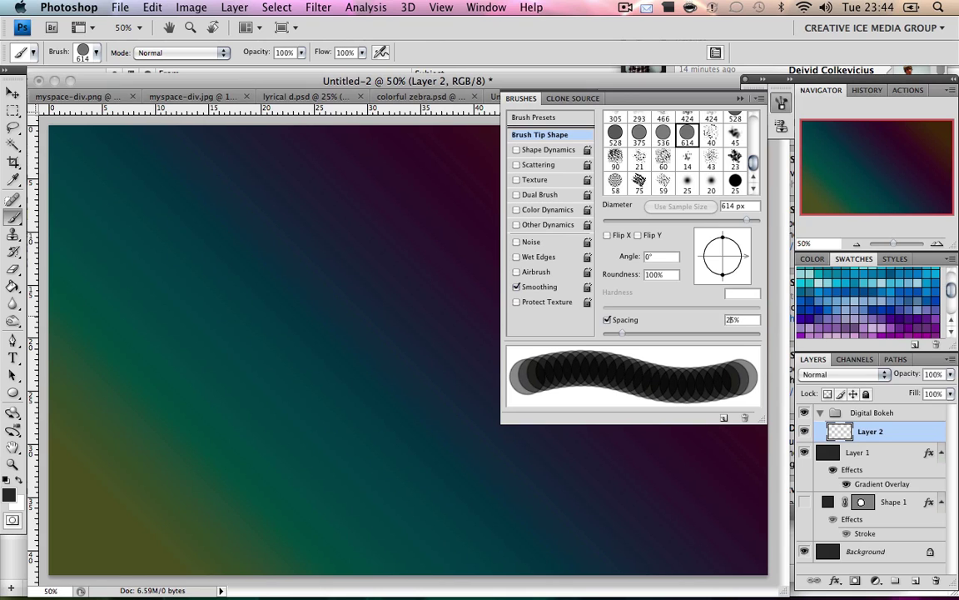
type("200")
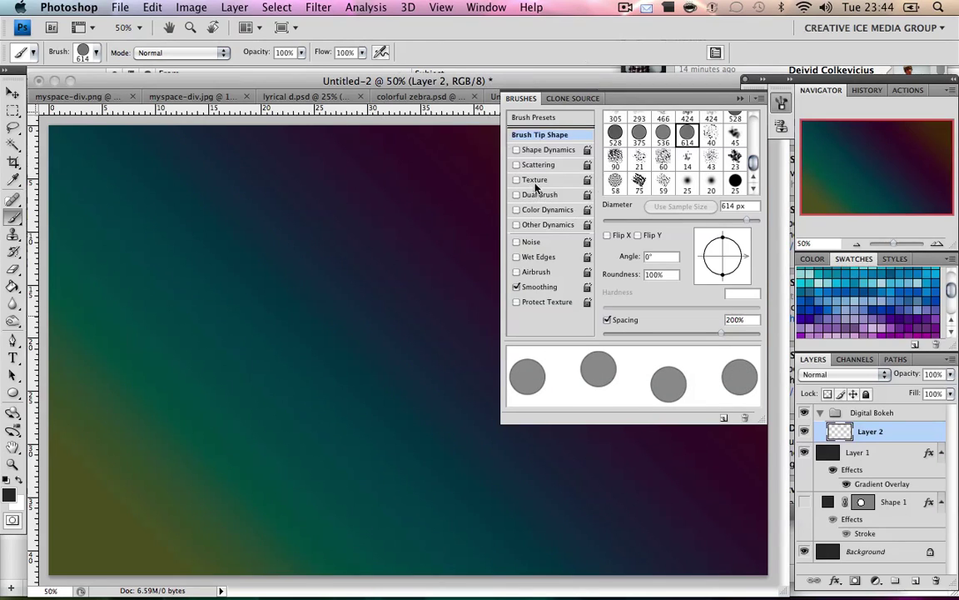
left_click(549, 151)
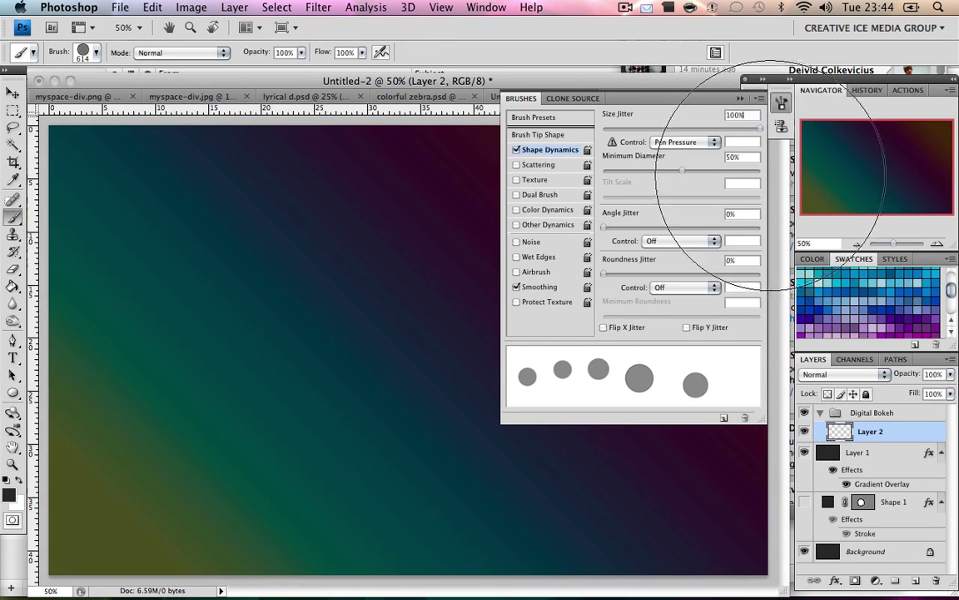
left_click(737, 157)
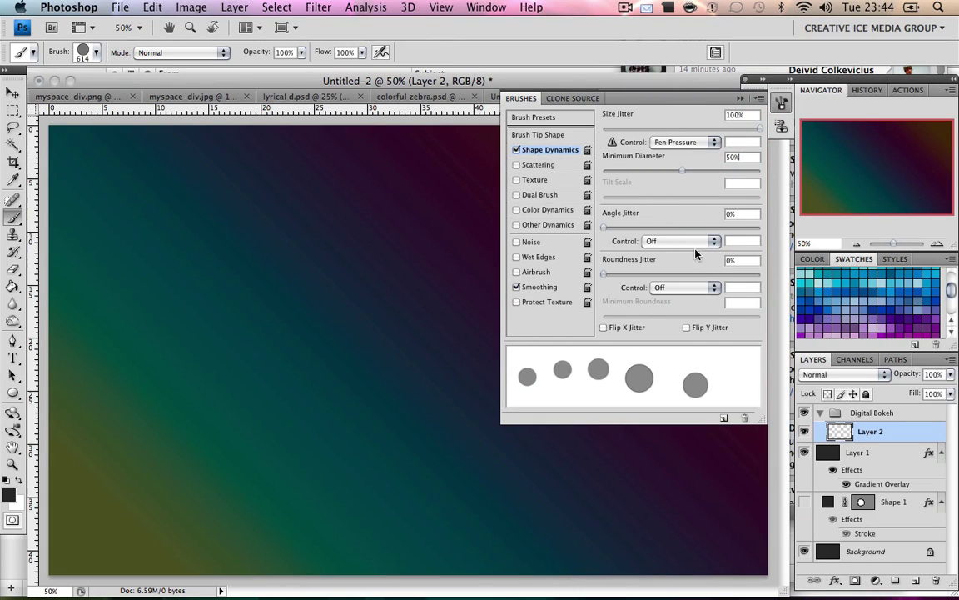
Step: Enable Scattering at 1000% with count 5, and Other Dynamics with 50% opacity jitter
left_click(528, 167)
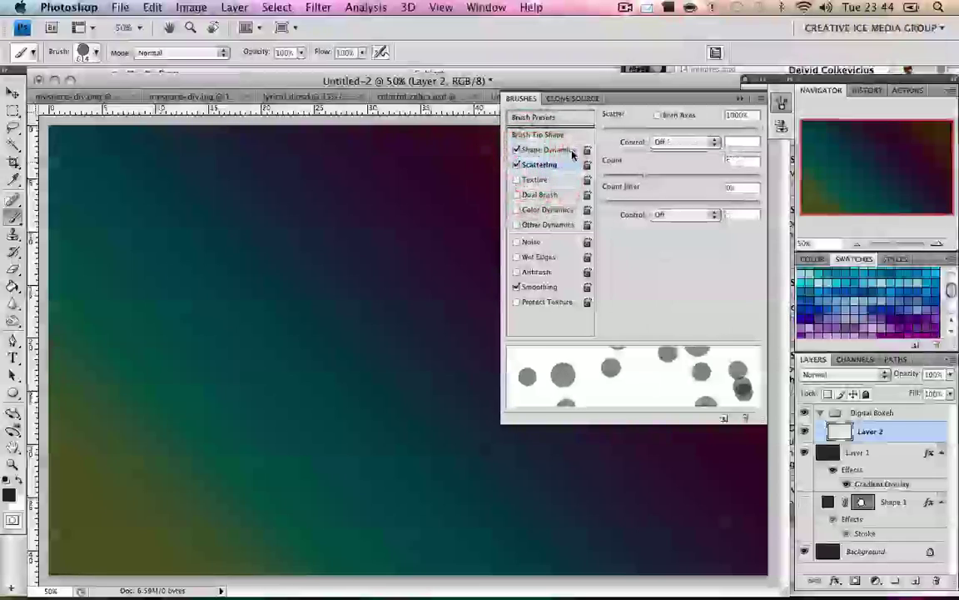
left_click(738, 114)
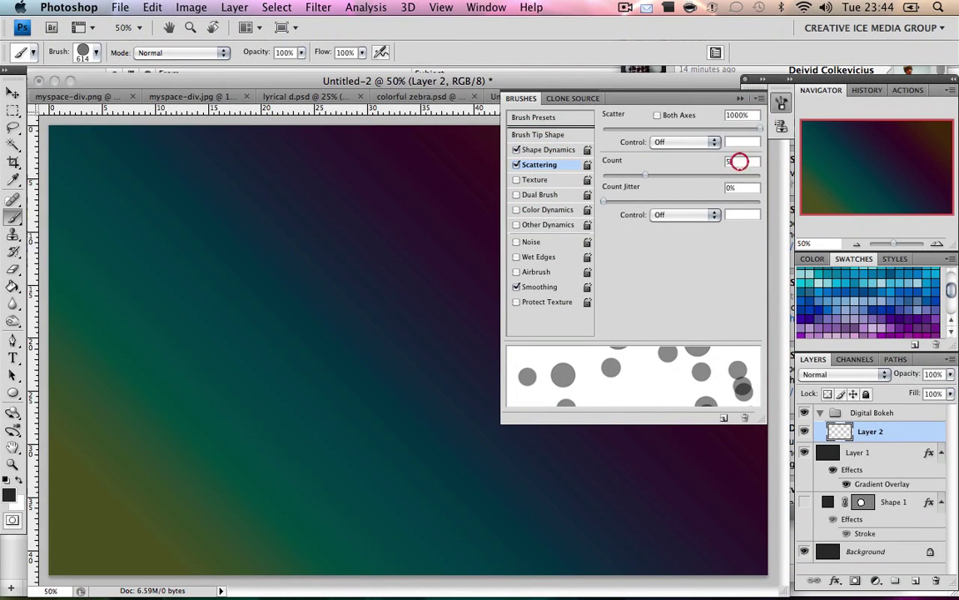
left_click(523, 223)
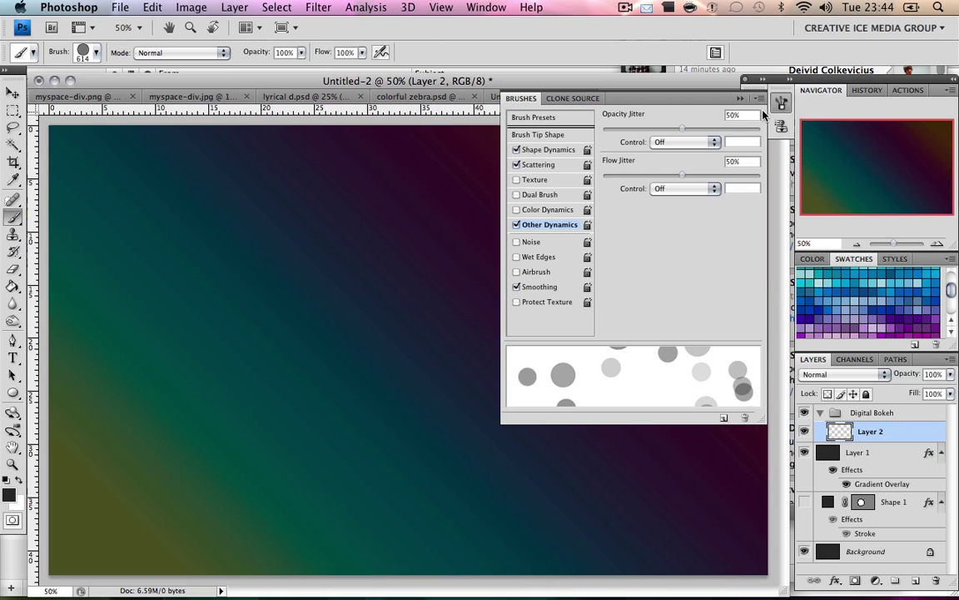
left_click(740, 114)
Step: Set flow jitter to 50%, collapse the Brushes panel, and zoom out to 33.3%
left_click(739, 161)
left_click(742, 100)
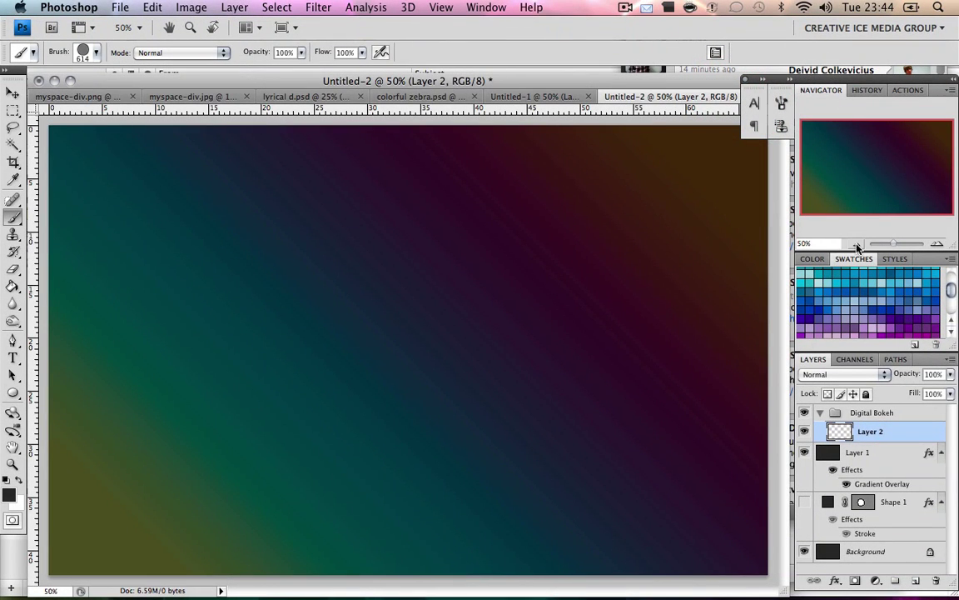
left_click(857, 244)
Step: Make white the foreground colour and set the brush Master Diameter to 484 px
left_click(17, 480)
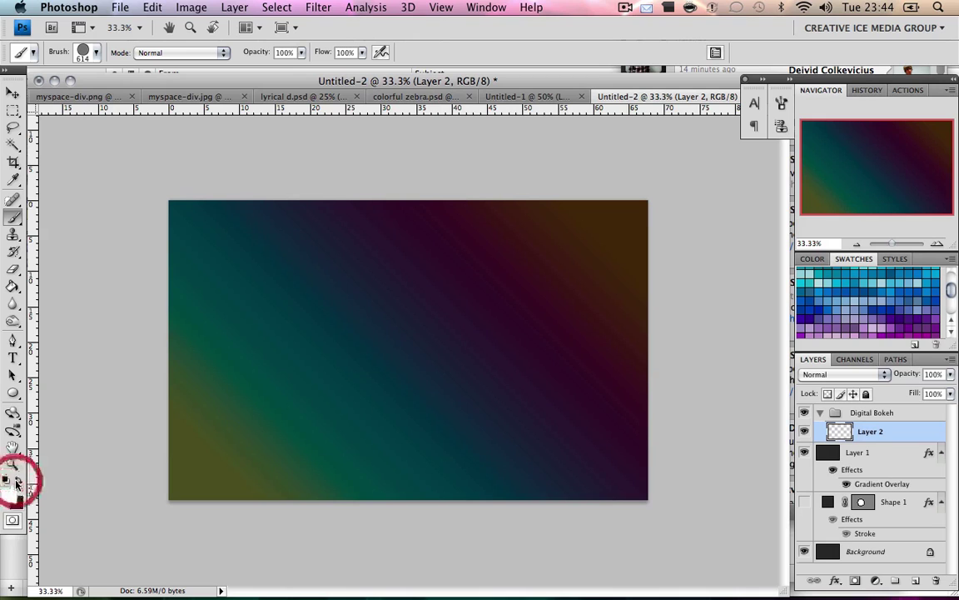
left_click(97, 53)
left_click_drag(142, 90, 148, 99)
key("Return")
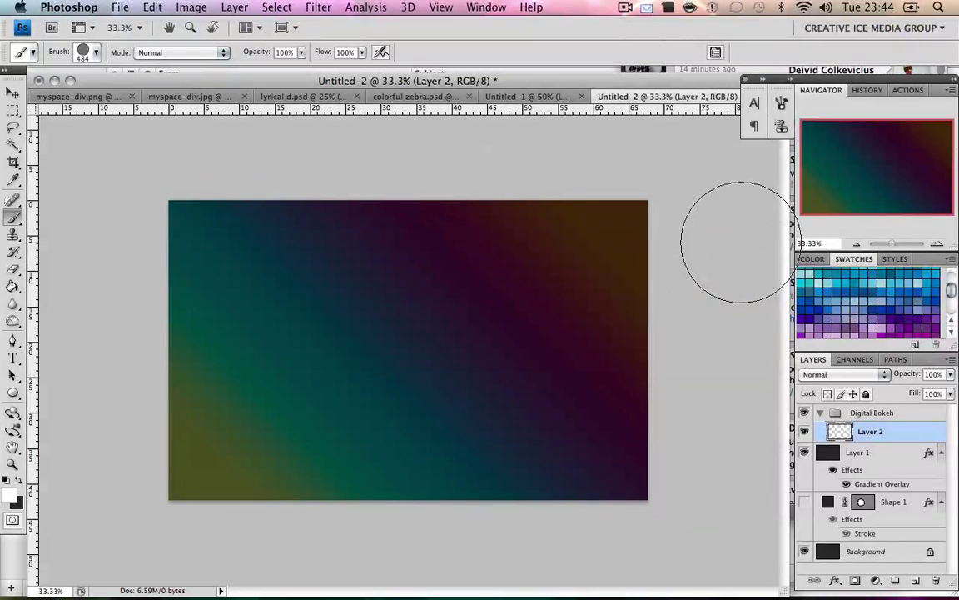
Step: Paint trial bokeh circles across the canvas, then undo and delete the trial layer
left_click(615, 238)
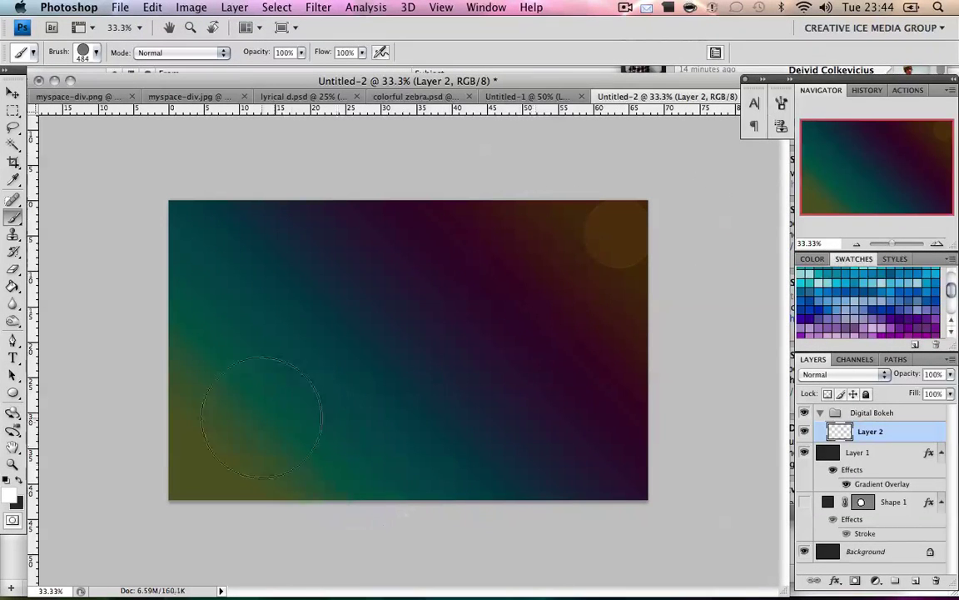
left_click(414, 340)
left_click(601, 455)
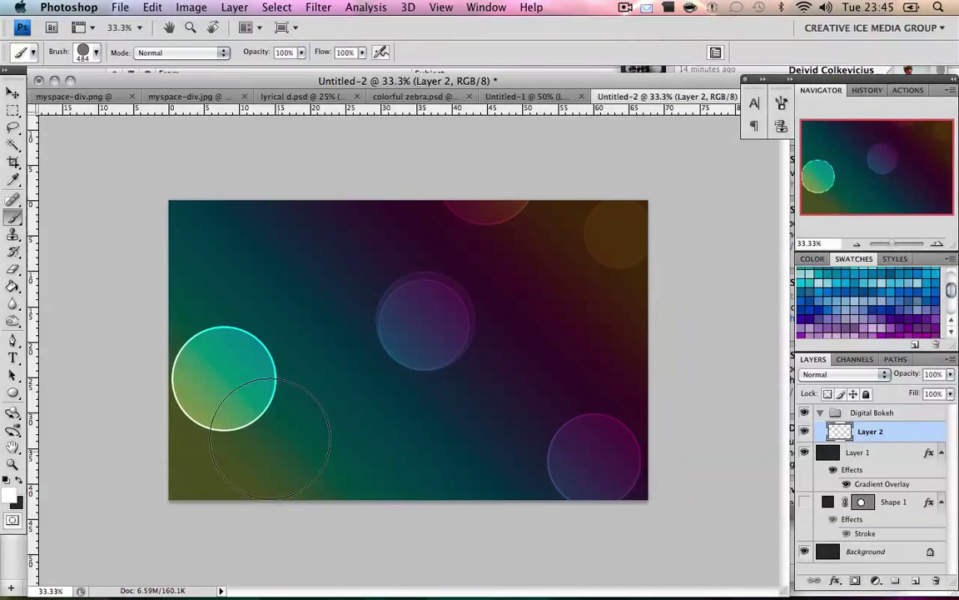
left_click(153, 182)
left_click(494, 381)
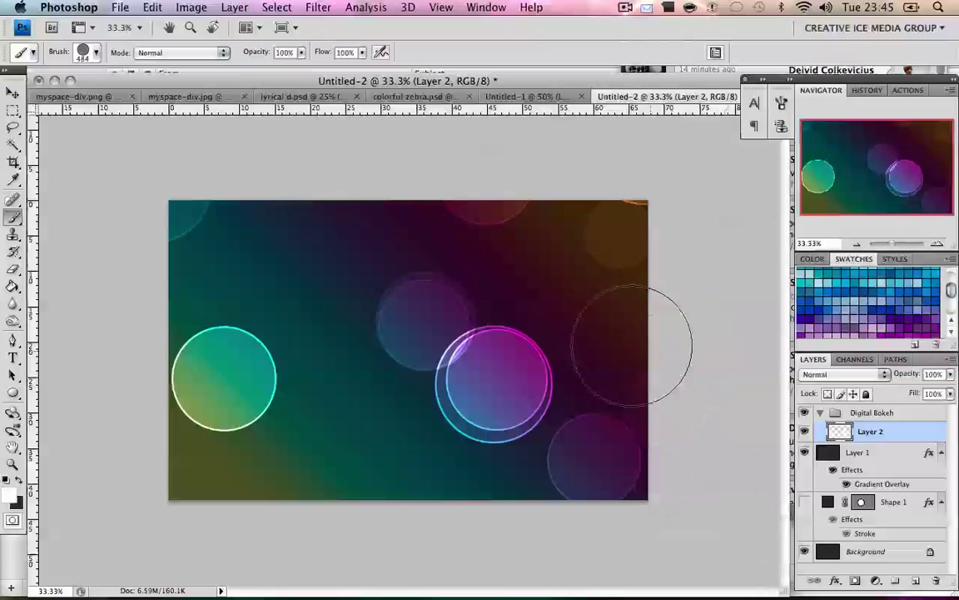
mouse_move(593, 325)
left_mouse_down()
mouse_move(264, 217)
mouse_move(265, 286)
mouse_move(689, 386)
left_mouse_up()
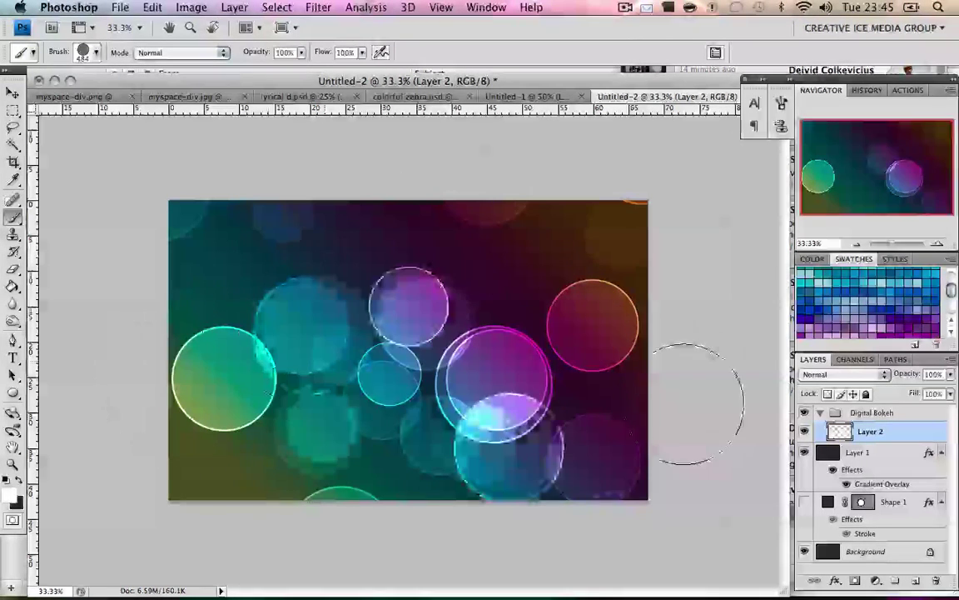
mouse_move(300, 241)
left_mouse_down()
mouse_move(164, 476)
mouse_move(387, 537)
left_mouse_up()
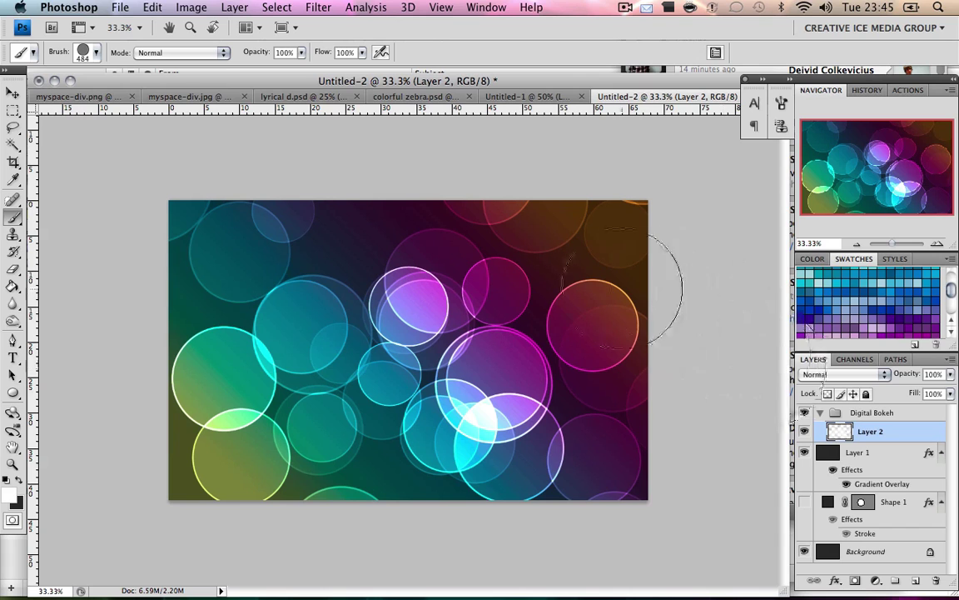
key("super+z")
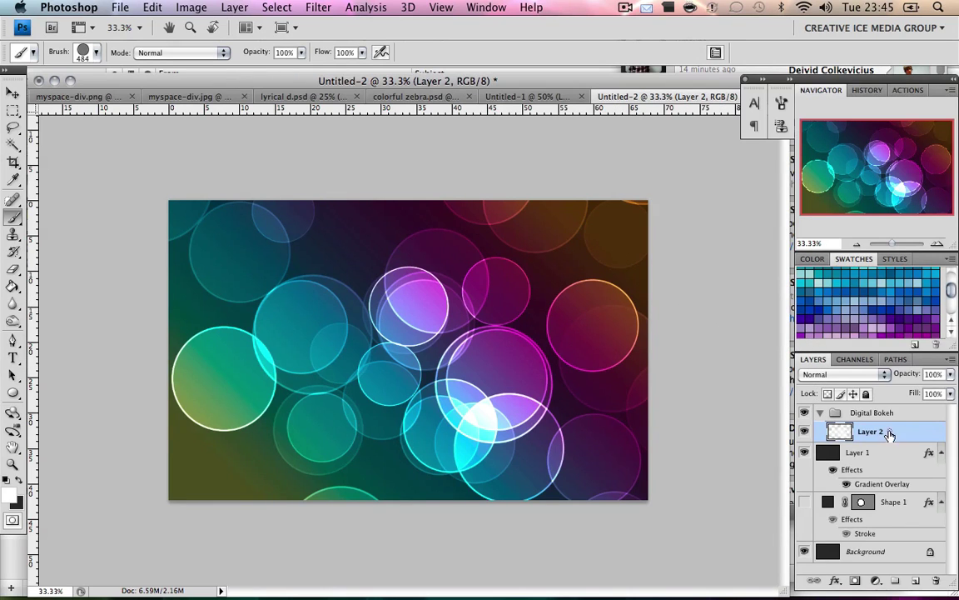
left_click_drag(890, 434, 933, 583)
Step: On a new layer, paint scattered bokeh circles across the canvas
left_click(914, 583)
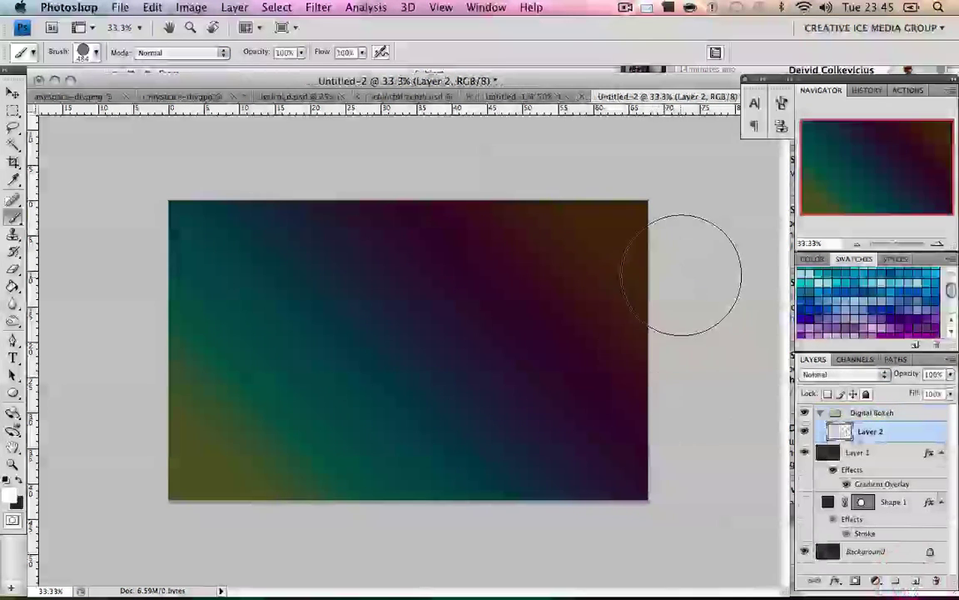
mouse_move(681, 274)
left_mouse_down()
mouse_move(100, 283)
mouse_move(573, 304)
mouse_move(350, 366)
left_mouse_up()
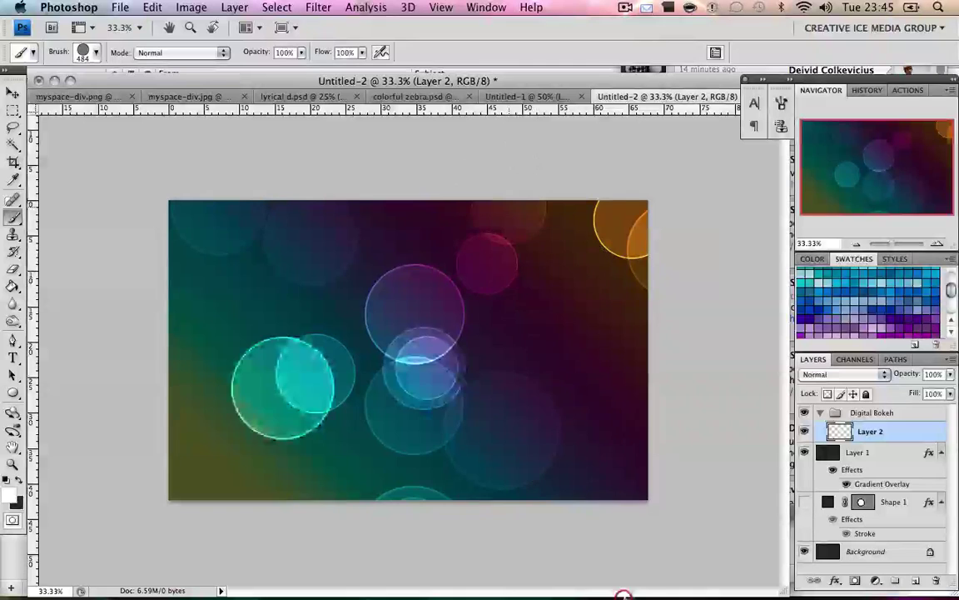
mouse_move(590, 342)
left_mouse_down()
mouse_move(501, 283)
mouse_move(501, 267)
mouse_move(547, 418)
left_mouse_up()
mouse_move(306, 462)
left_mouse_down()
mouse_move(218, 481)
mouse_move(192, 329)
mouse_move(237, 250)
mouse_move(364, 258)
mouse_move(400, 221)
left_mouse_up()
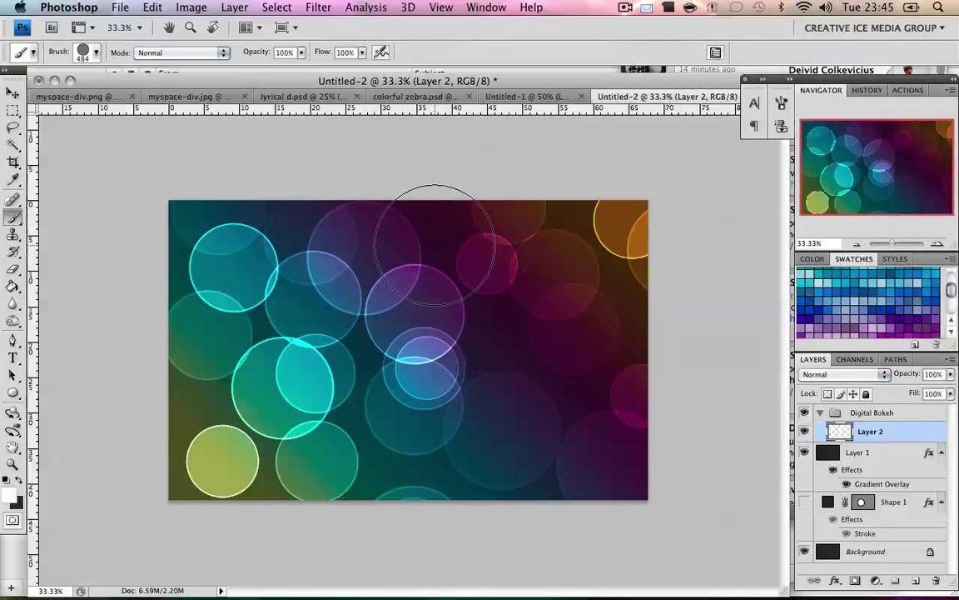
left_click(608, 442)
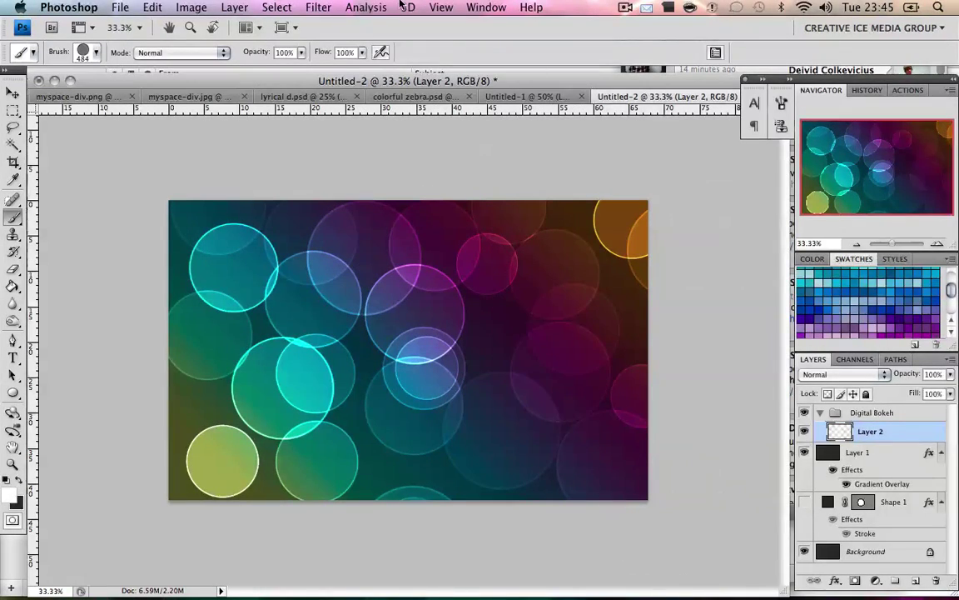
Step: Apply a Gaussian Blur with radius 20 pixels to the circles
left_click(318, 7)
mouse_move(387, 140)
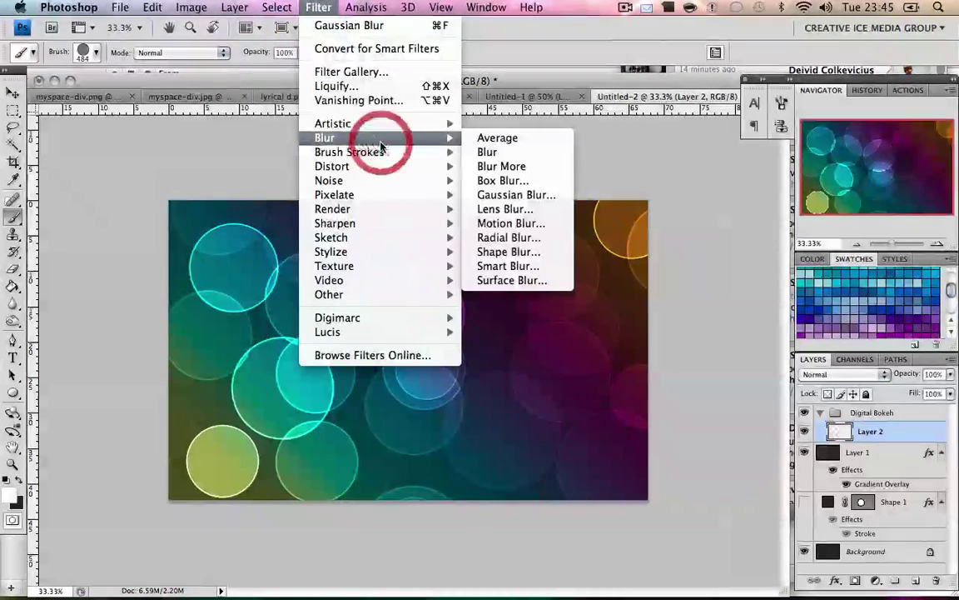
left_click(508, 194)
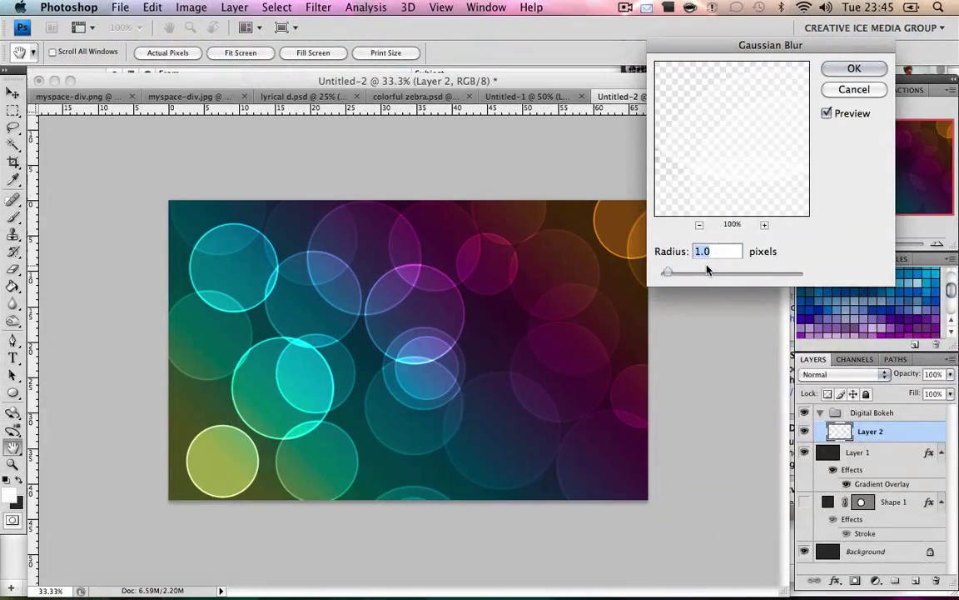
type("20")
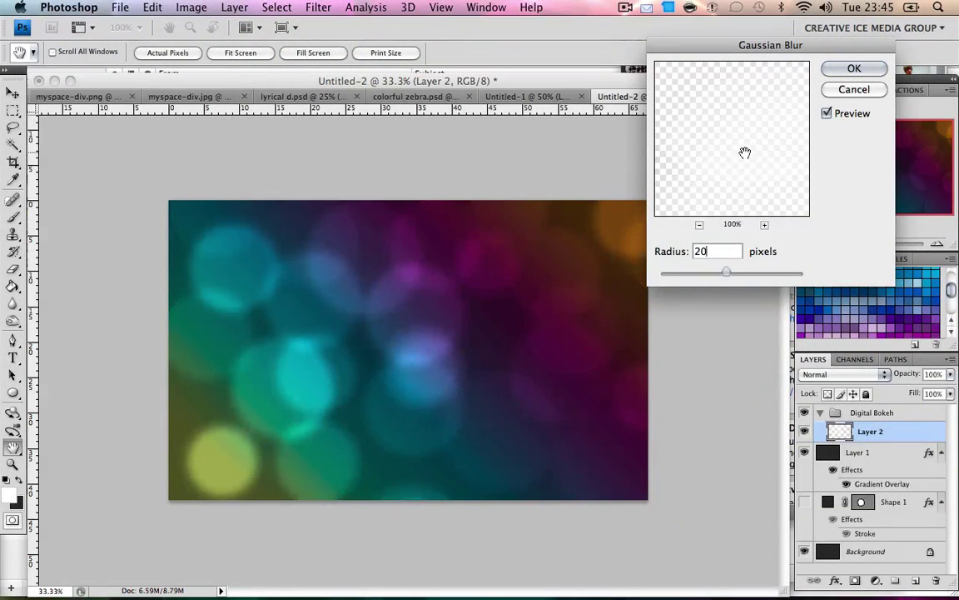
left_click(855, 70)
Step: On a new layer, paint bokeh circles with a 401 px brush toward the lower left
key("b")
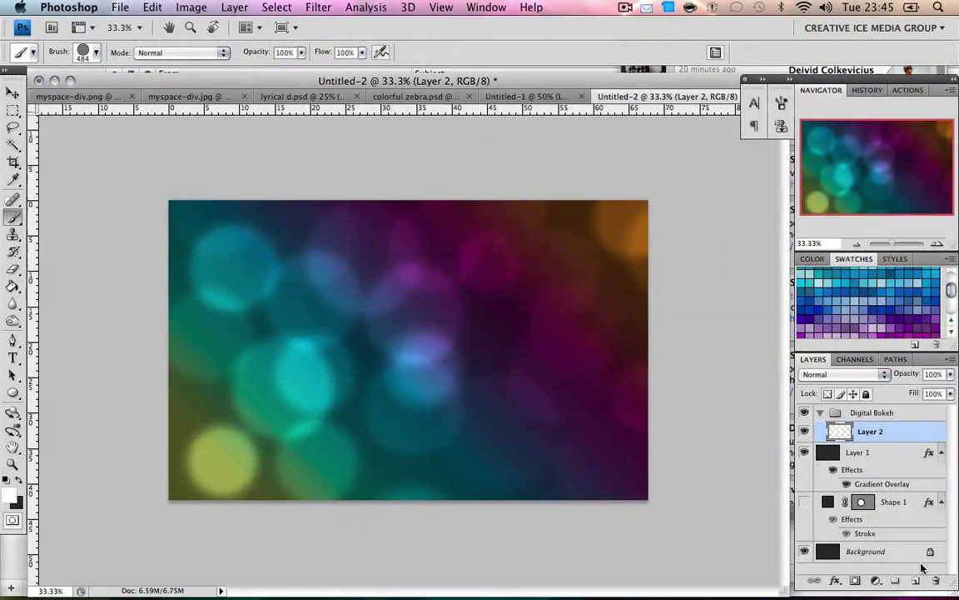
left_click(919, 580)
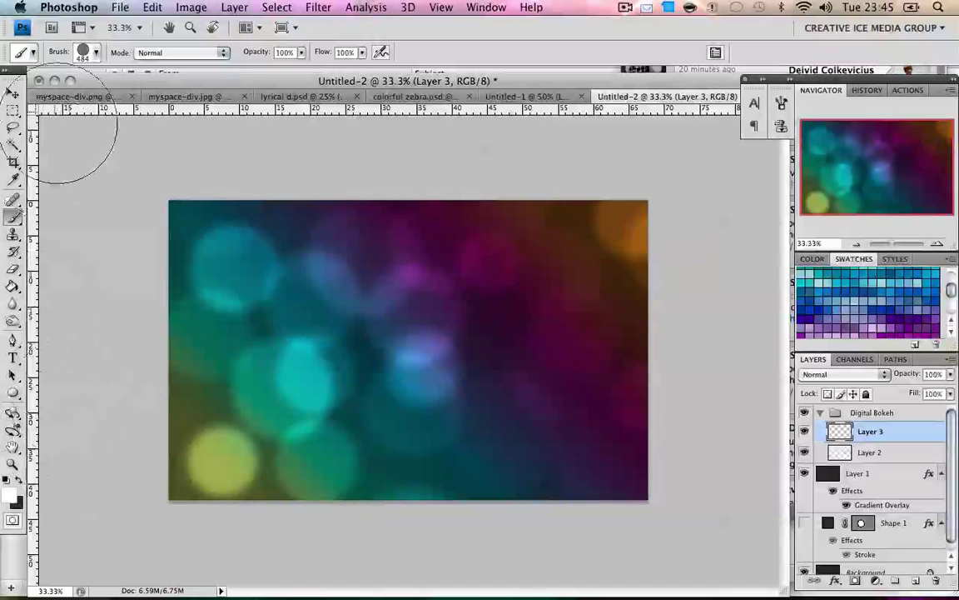
left_click(83, 55)
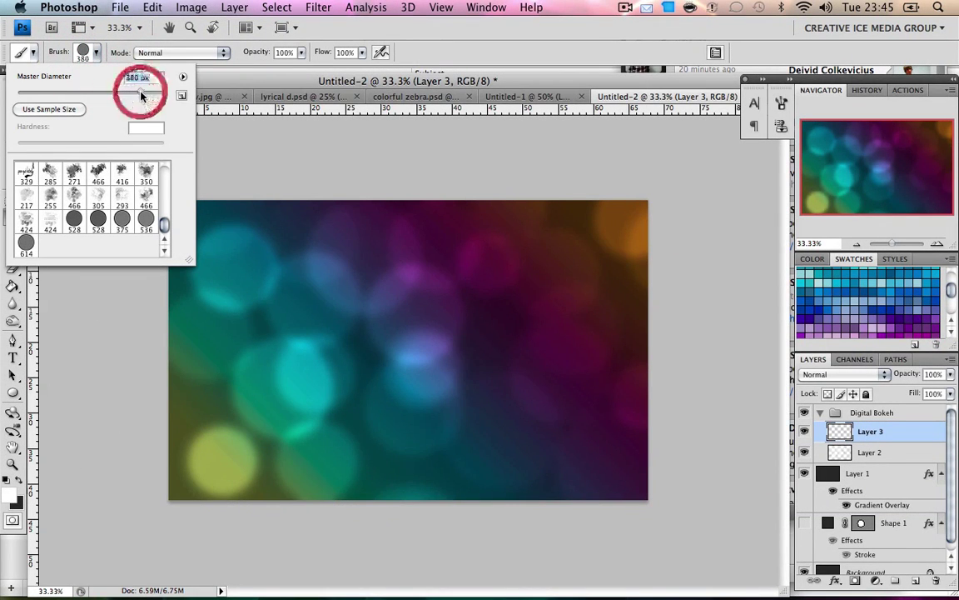
left_click_drag(138, 90, 142, 96)
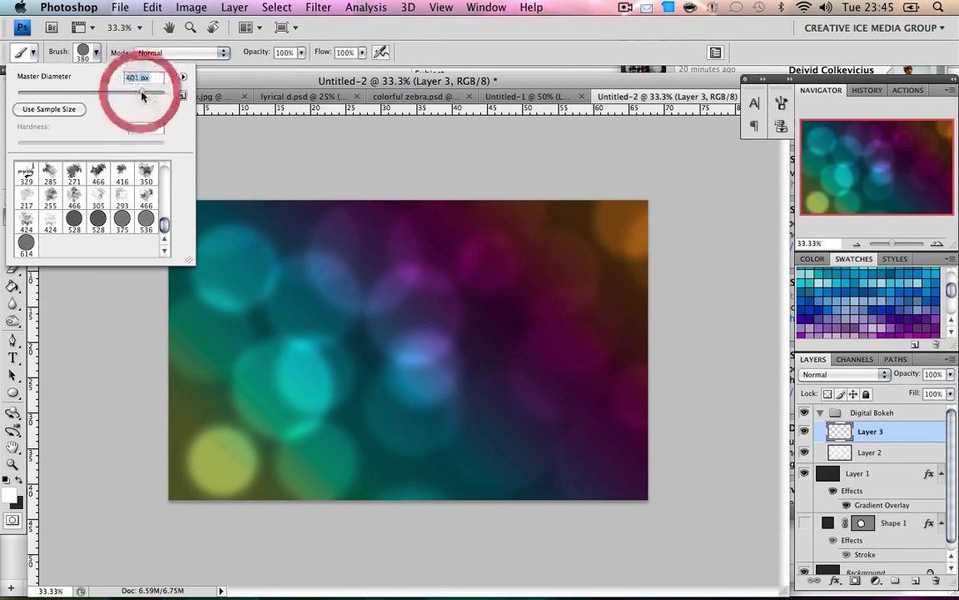
left_click(668, 218)
mouse_move(668, 218)
left_mouse_down()
mouse_move(207, 514)
mouse_move(128, 396)
mouse_move(628, 352)
mouse_move(472, 216)
mouse_move(446, 521)
mouse_move(389, 510)
mouse_move(367, 408)
left_mouse_up()
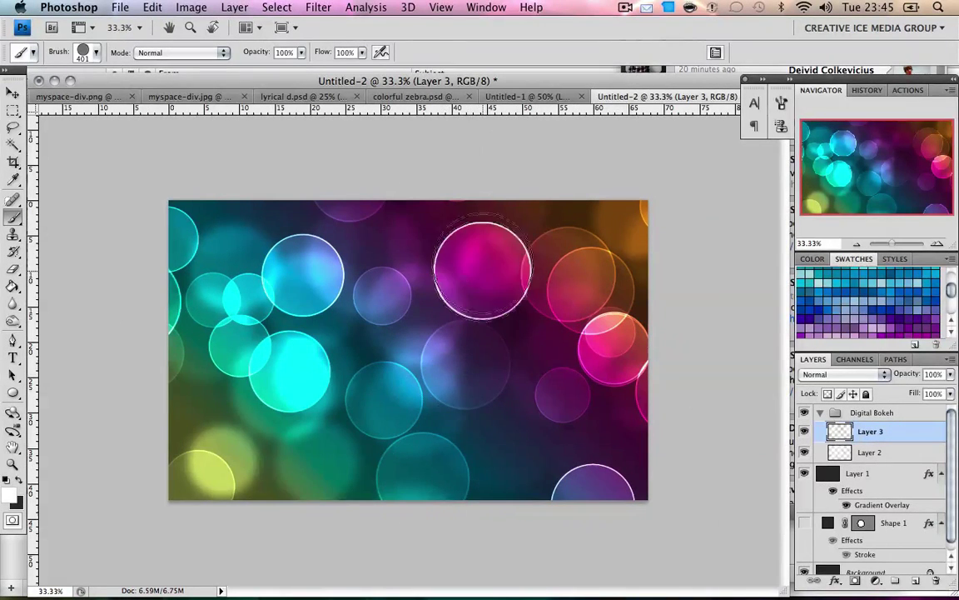
mouse_move(349, 345)
left_mouse_down()
mouse_move(254, 503)
mouse_move(573, 492)
mouse_move(404, 233)
mouse_move(471, 340)
mouse_move(533, 388)
mouse_move(497, 417)
left_mouse_up()
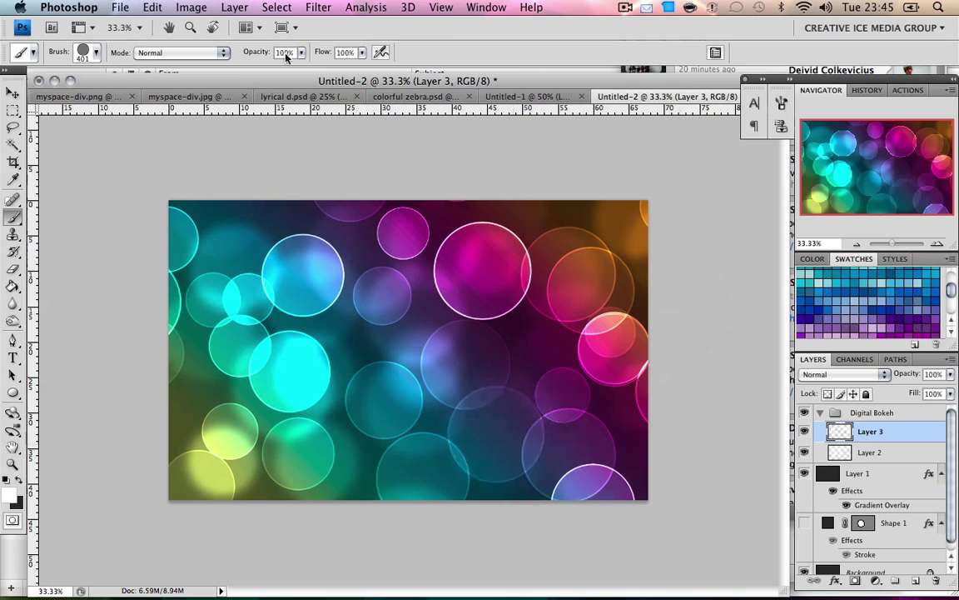
Step: Soften the new circles with a 4-pixel Gaussian Blur
left_click(304, 7)
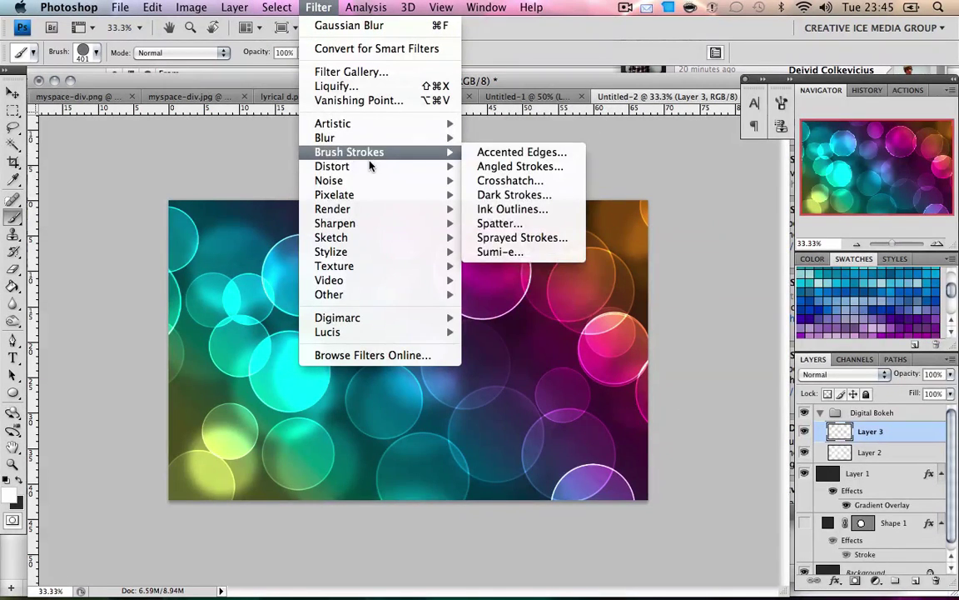
mouse_move(375, 138)
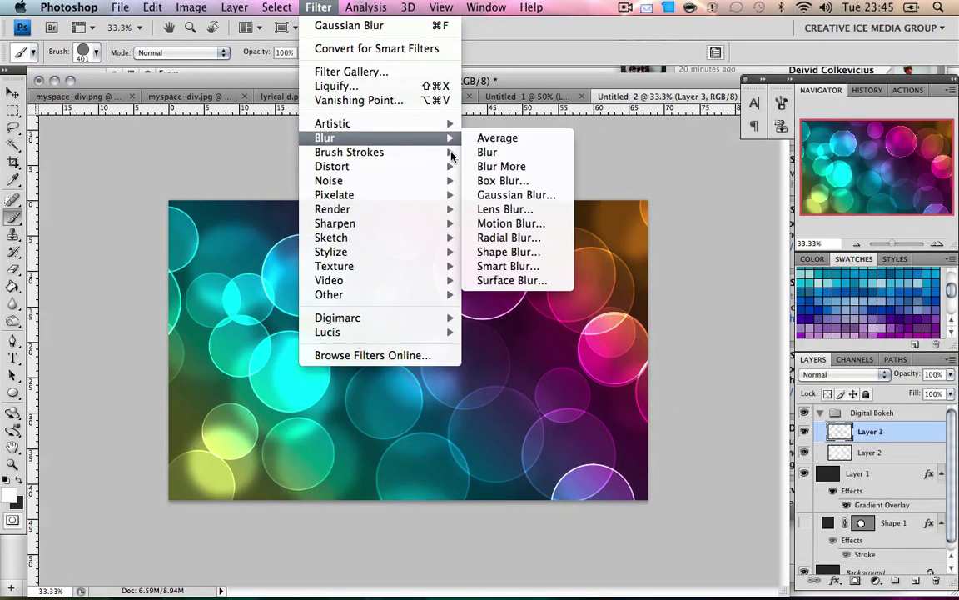
left_click(552, 188)
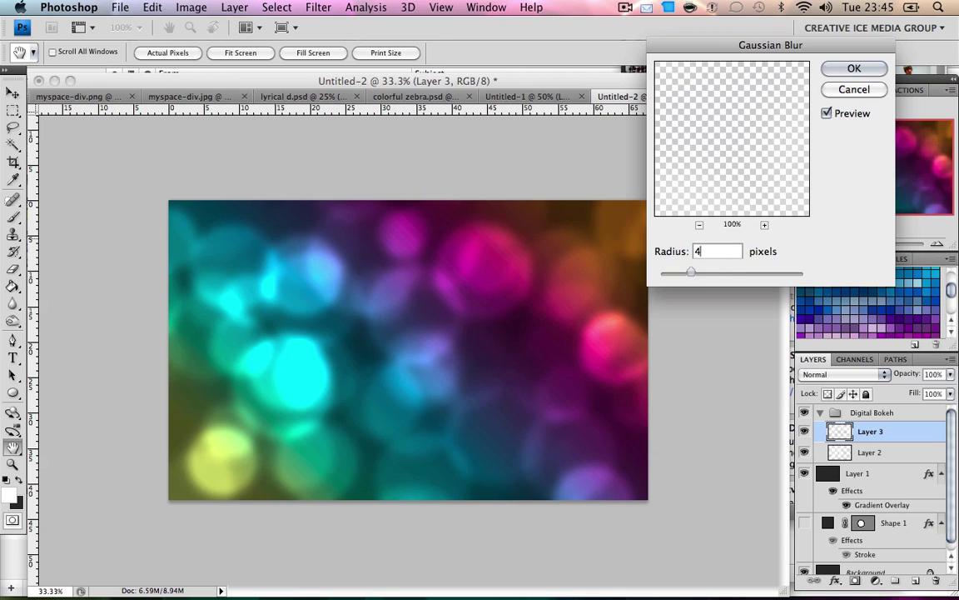
left_click(854, 66)
Step: On new Layer 4, paint a stroke of 246 px bokeh circles, redoing it once
key("b")
left_click(916, 581)
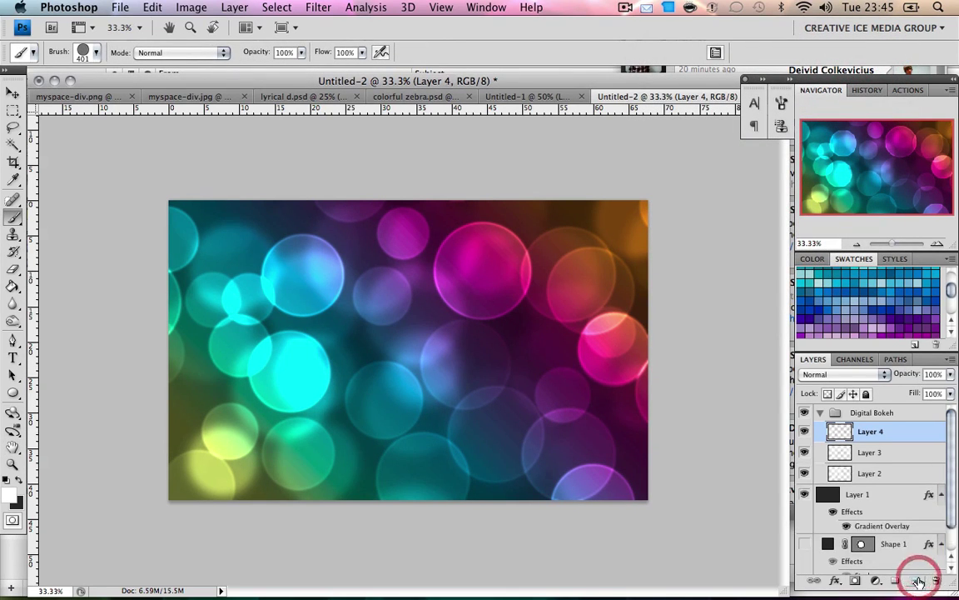
left_click(94, 52)
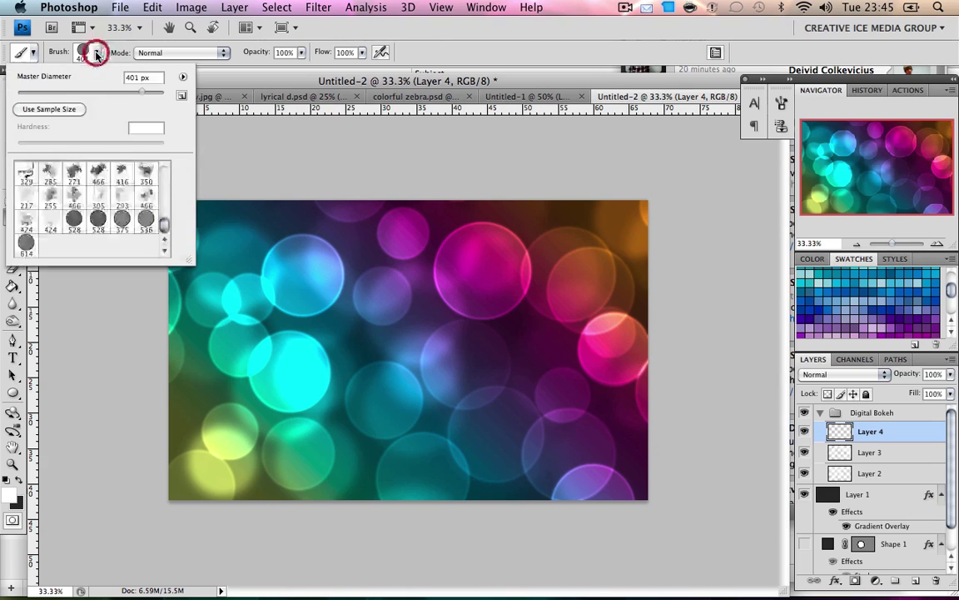
mouse_move(131, 94)
left_mouse_down()
mouse_move(117, 93)
mouse_move(130, 94)
left_mouse_up()
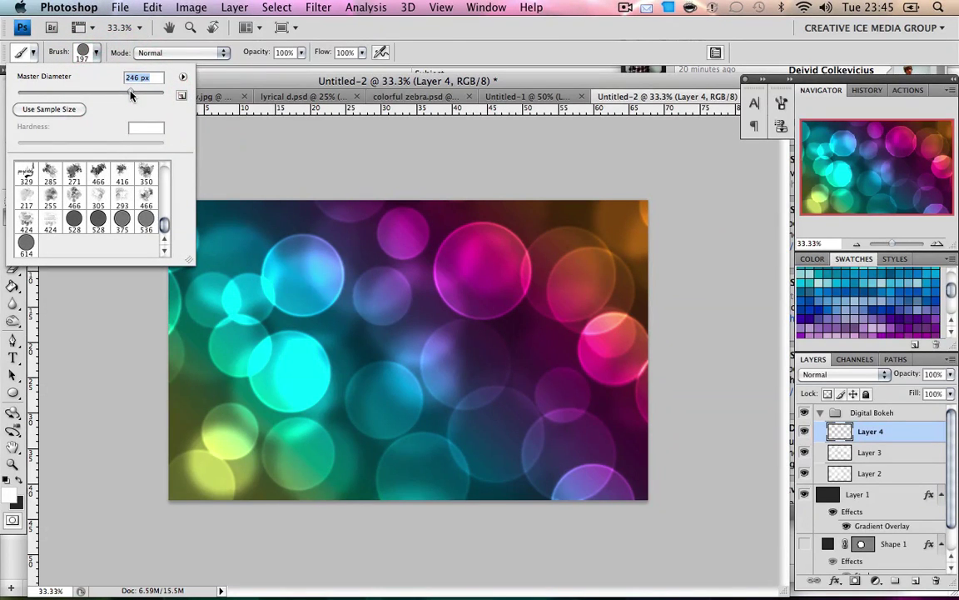
key("Return")
mouse_move(583, 317)
left_mouse_down()
mouse_move(550, 283)
mouse_move(250, 317)
mouse_move(213, 459)
mouse_move(367, 300)
mouse_move(574, 392)
left_mouse_up()
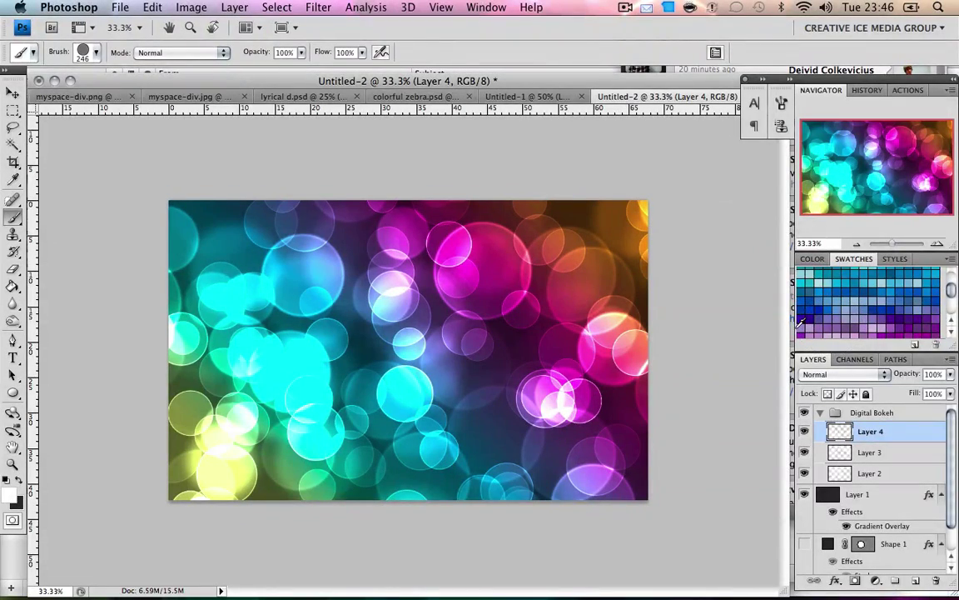
key("ctrl+z")
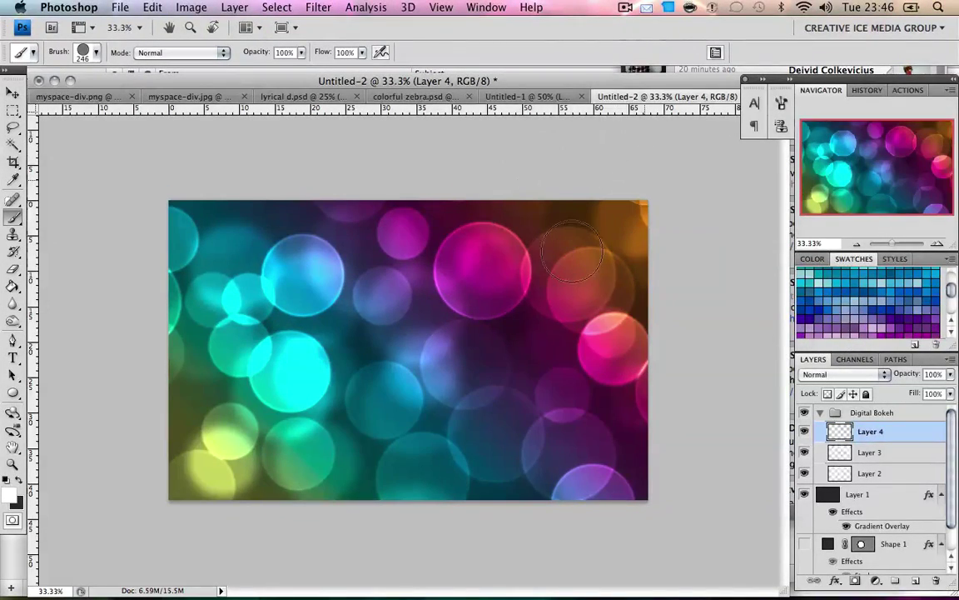
mouse_move(129, 293)
left_mouse_down()
mouse_move(731, 278)
mouse_move(668, 218)
mouse_move(391, 569)
mouse_move(188, 333)
mouse_move(323, 490)
left_mouse_up()
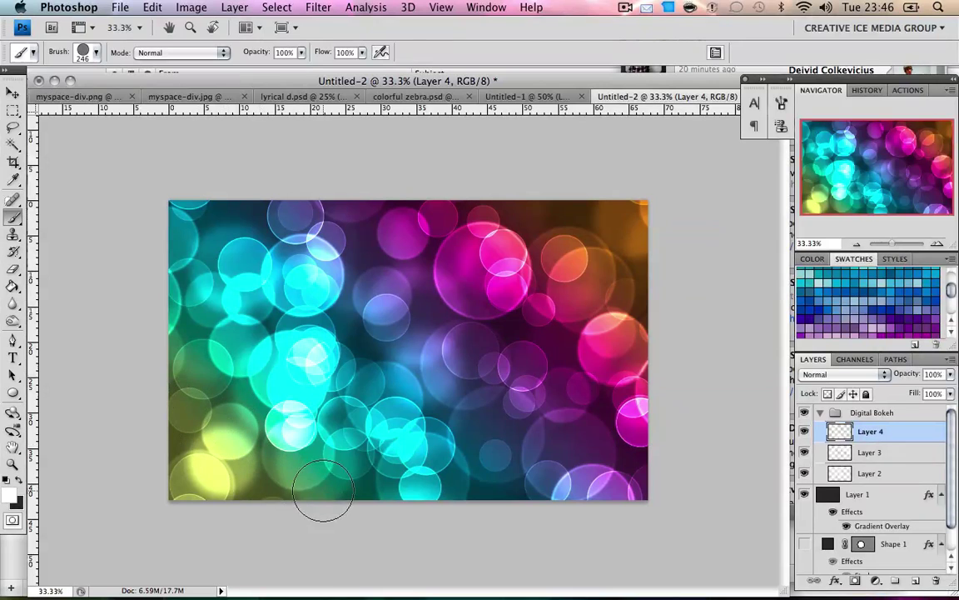
Step: Soften Layer 4's circles with a 1-pixel Gaussian Blur
left_click(321, 8)
mouse_move(369, 140)
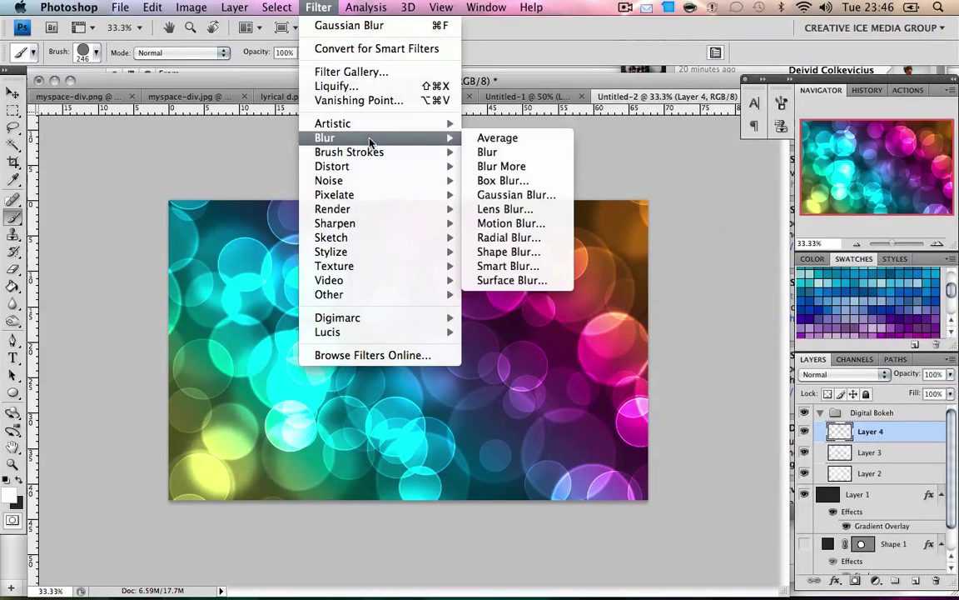
left_click(504, 195)
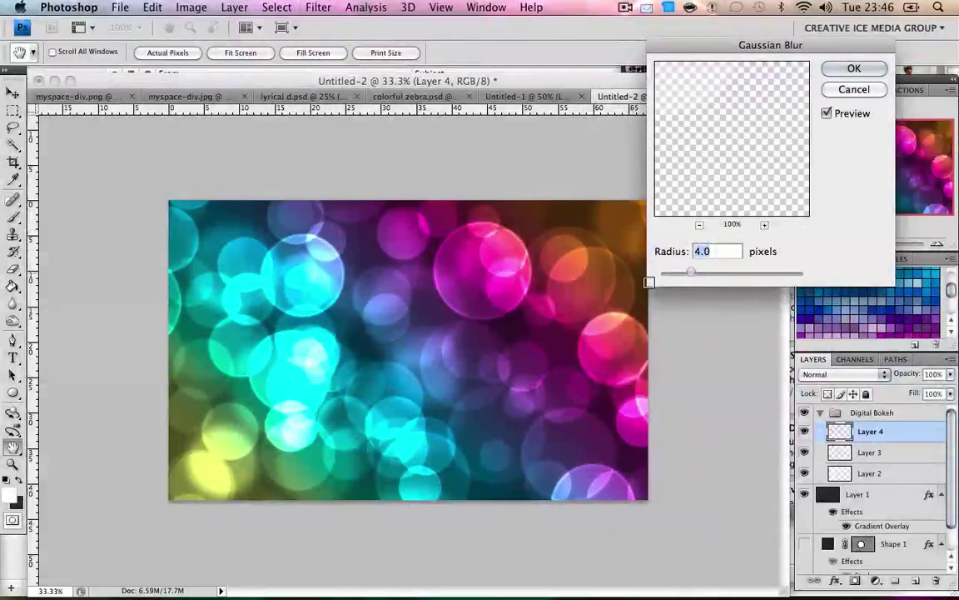
type("1")
left_click(853, 68)
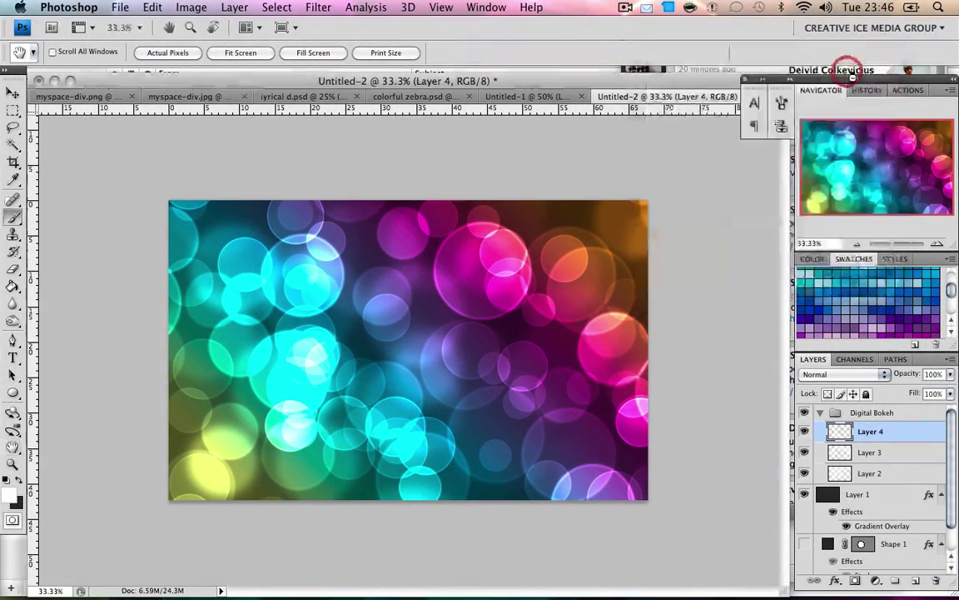
left_click(935, 243)
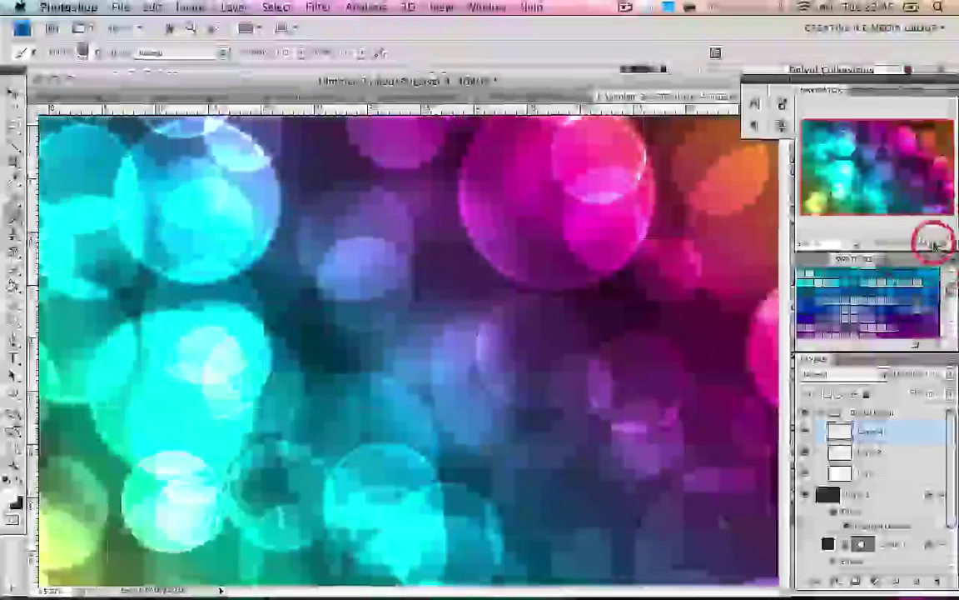
scroll(745, 425, "up", 2)
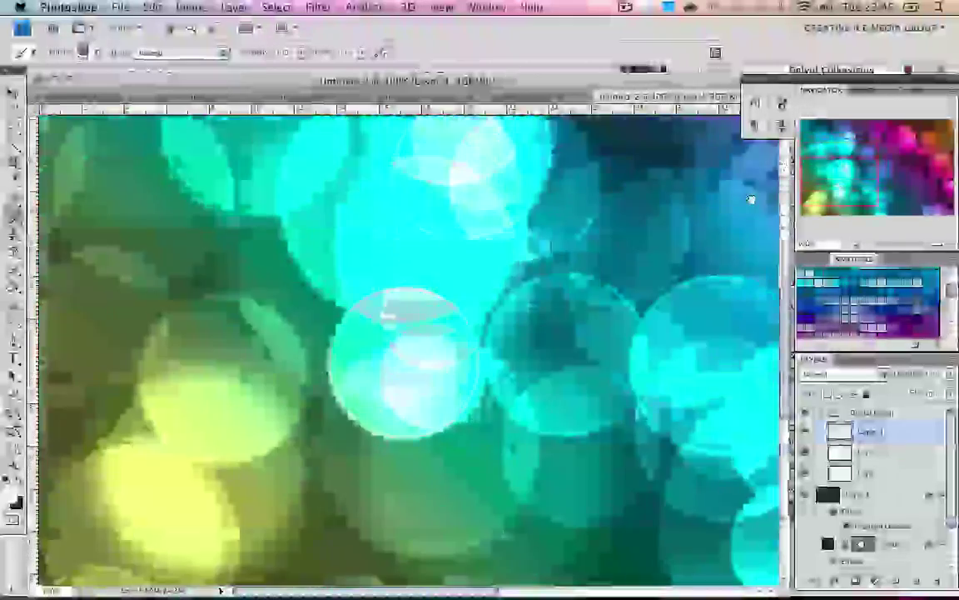
left_click_drag(829, 209, 864, 213)
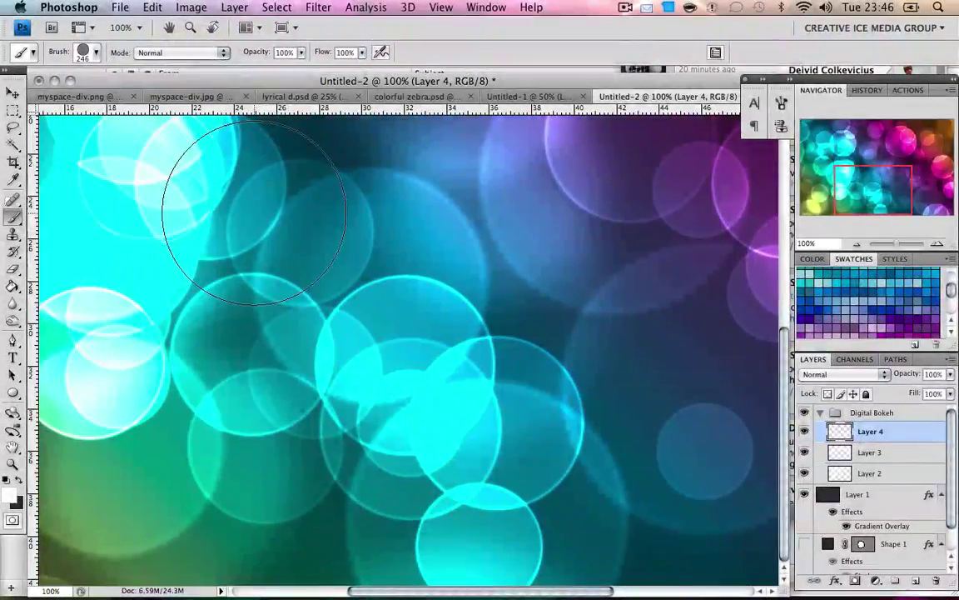
left_click(540, 100)
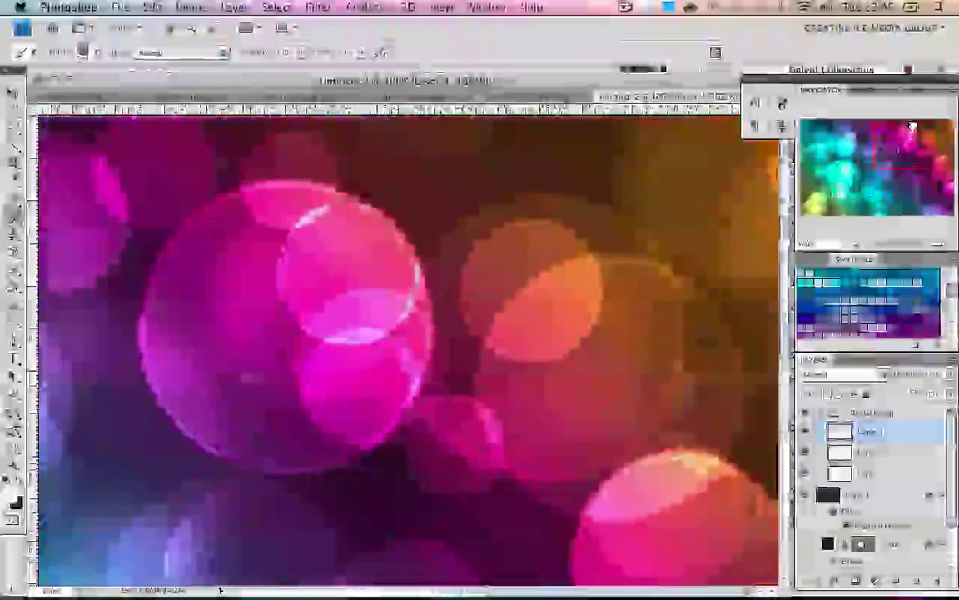
left_click_drag(912, 127, 845, 171)
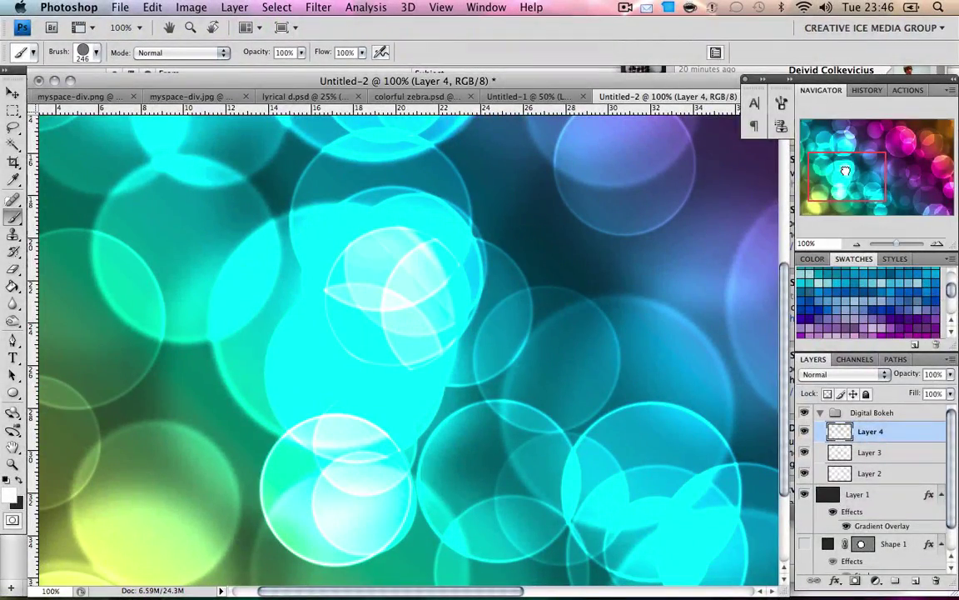
left_click(854, 244)
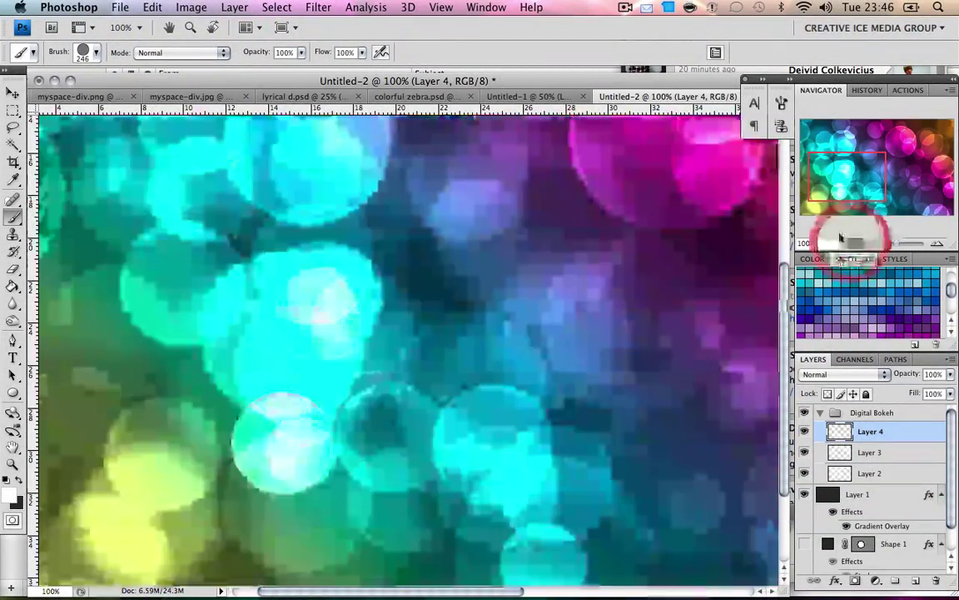
left_click(540, 97)
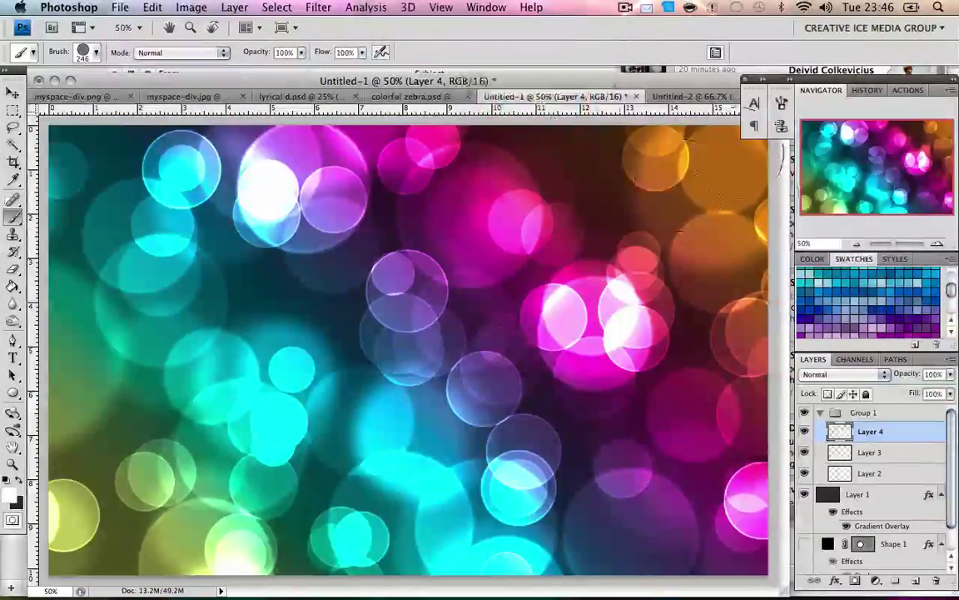
left_click(698, 97)
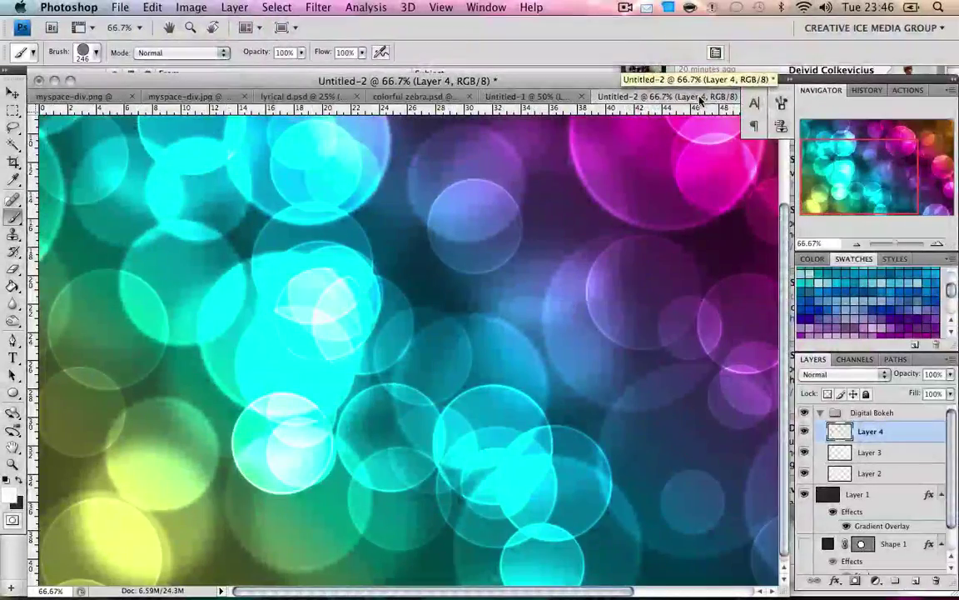
left_click(854, 244)
left_click(855, 244)
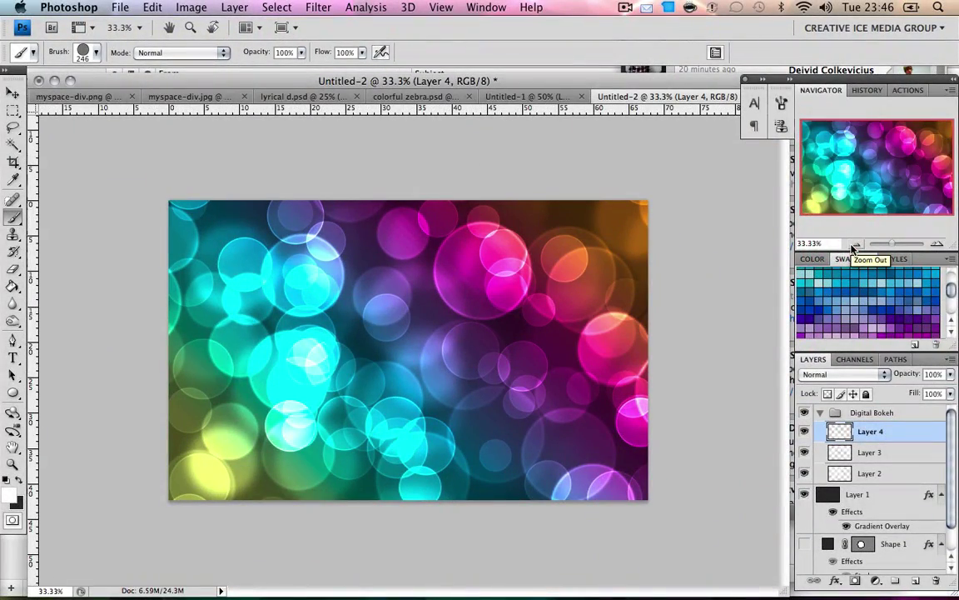
left_click(936, 244)
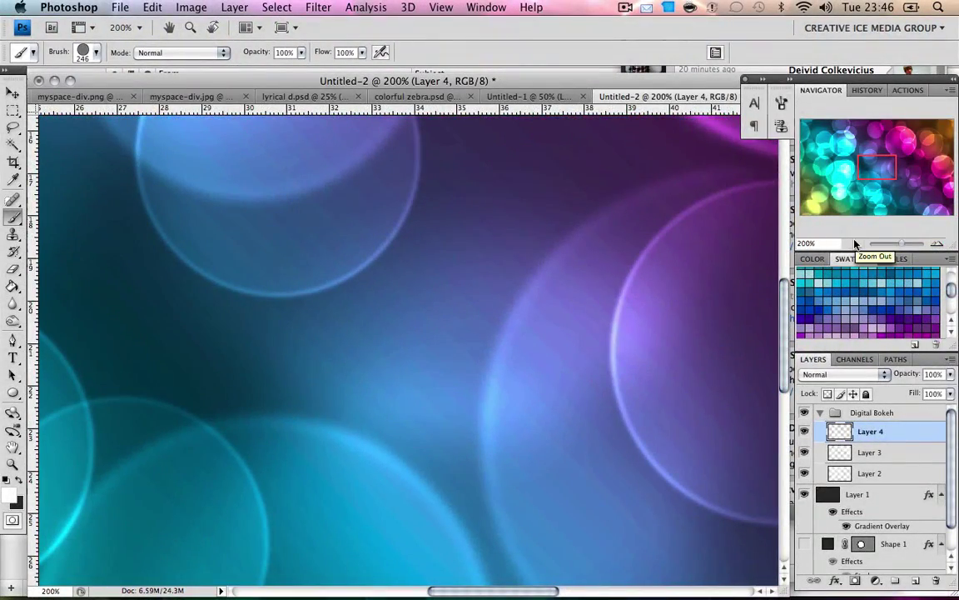
left_click(855, 244)
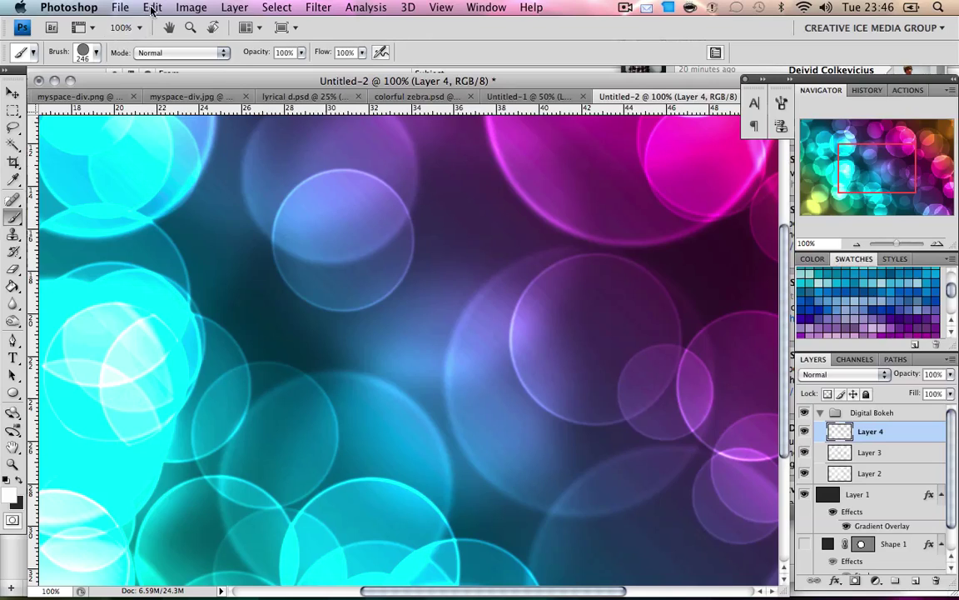
Step: Set Image > Mode to 16 Bits/Channel, then zoom out to show the whole image
left_click(199, 9)
left_click(204, 12)
left_click(204, 12)
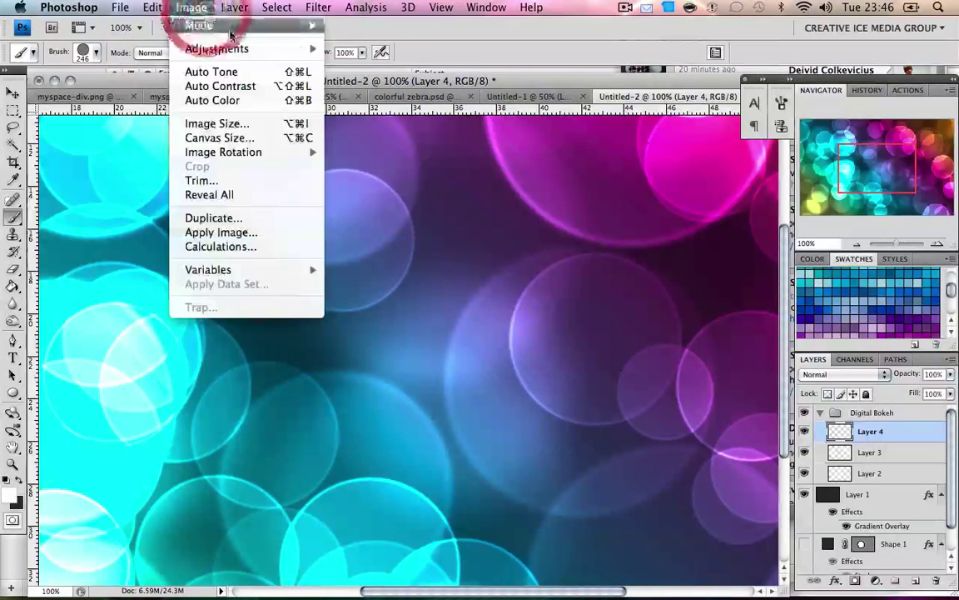
mouse_move(230, 28)
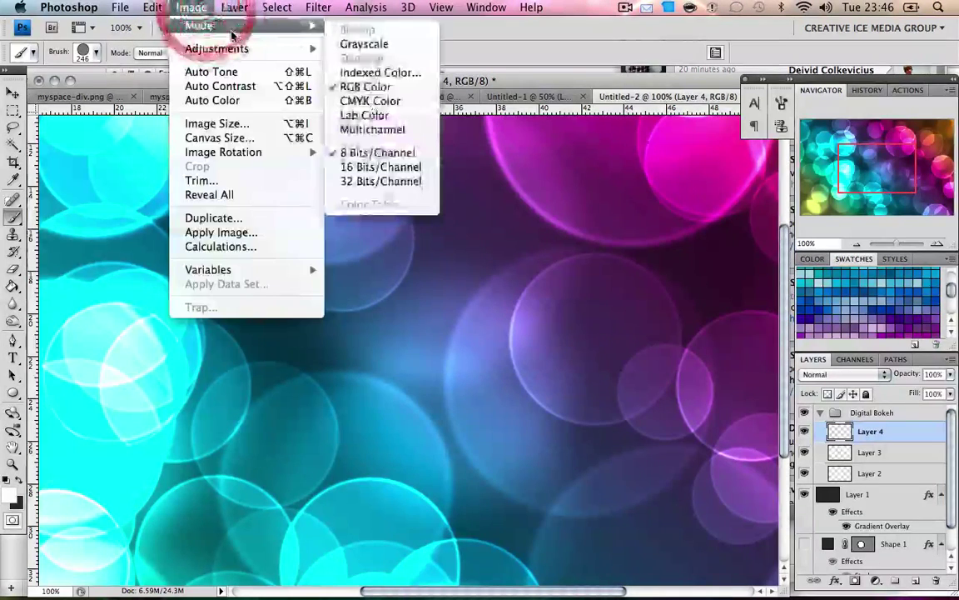
left_click(401, 171)
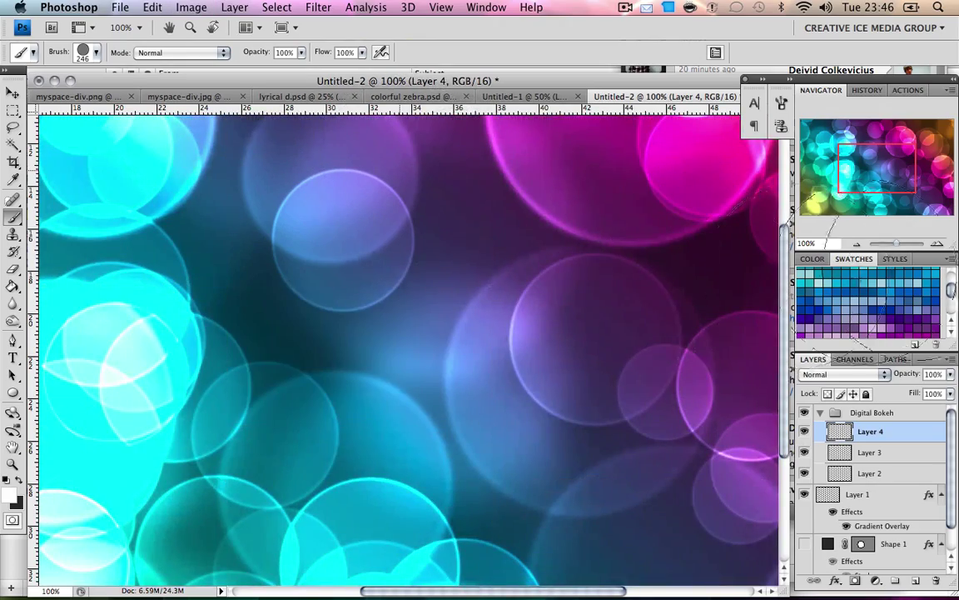
left_click(853, 244)
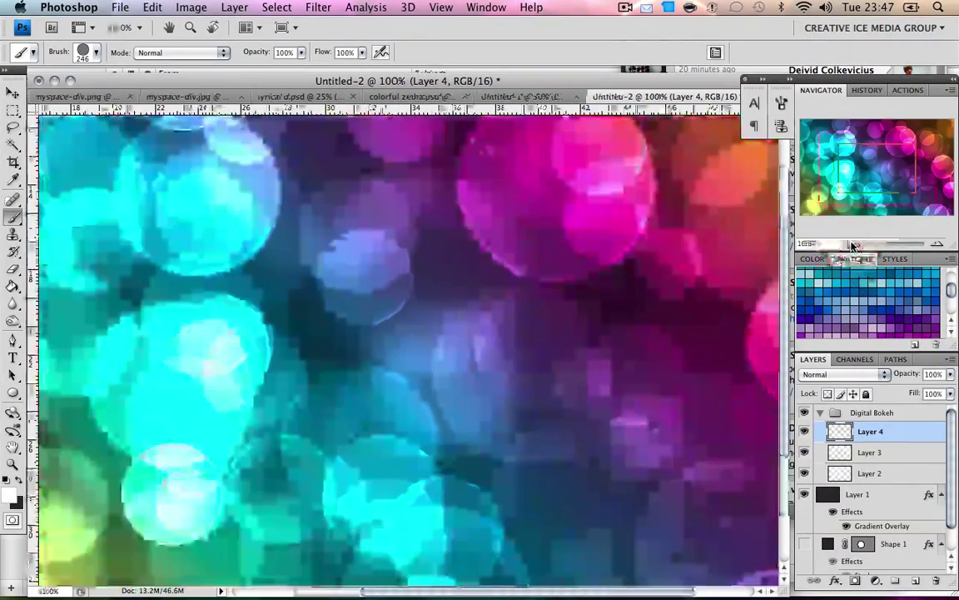
left_click(853, 245)
left_click(854, 245)
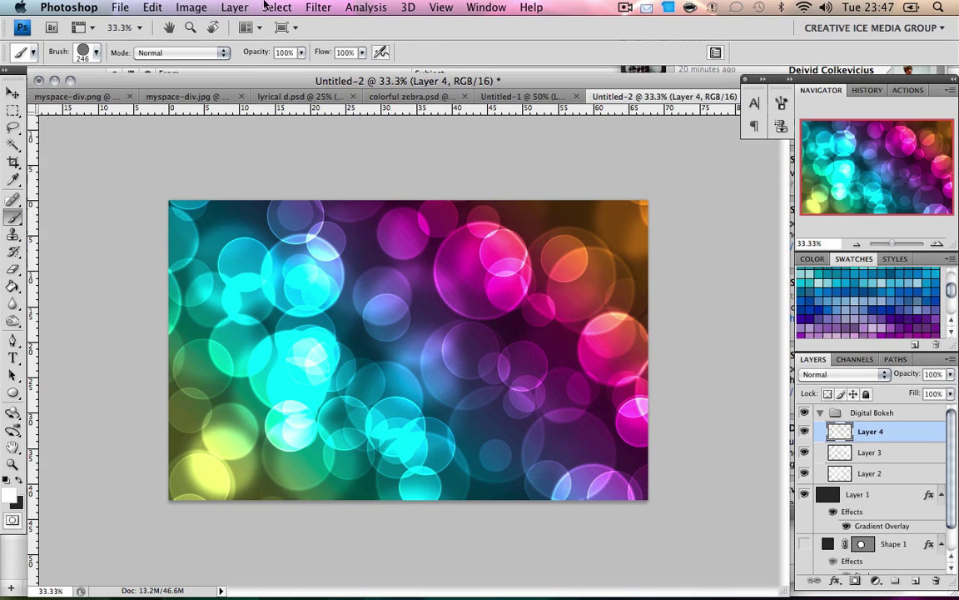
Step: Switch to the Untitled-1 tab showing the original cyan, magenta and orange bokeh artwork
left_click(503, 98)
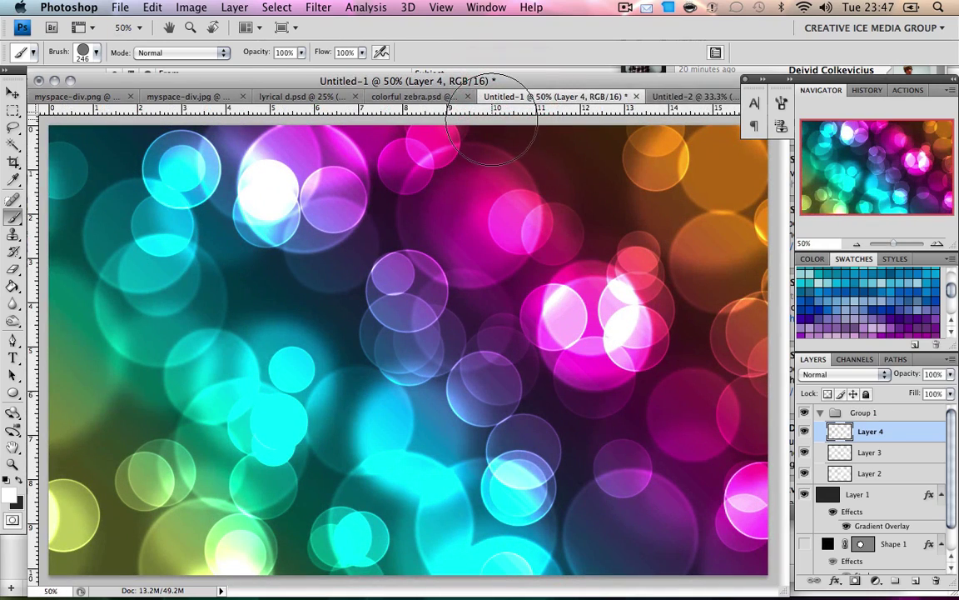